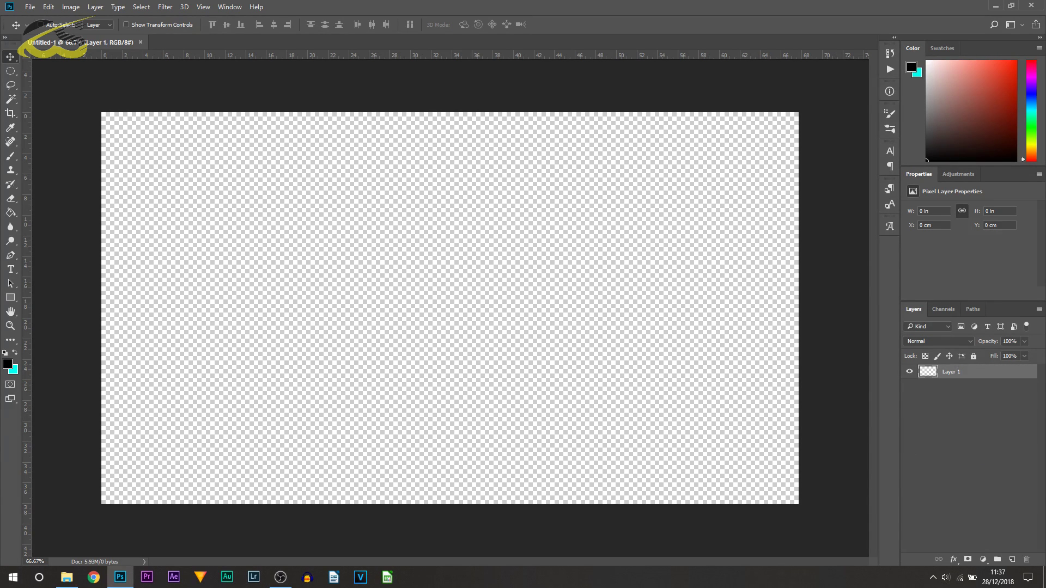
Switch to File Explorer with Super+E to find the reference screenshot
{"action": "key", "text": "super+e"}
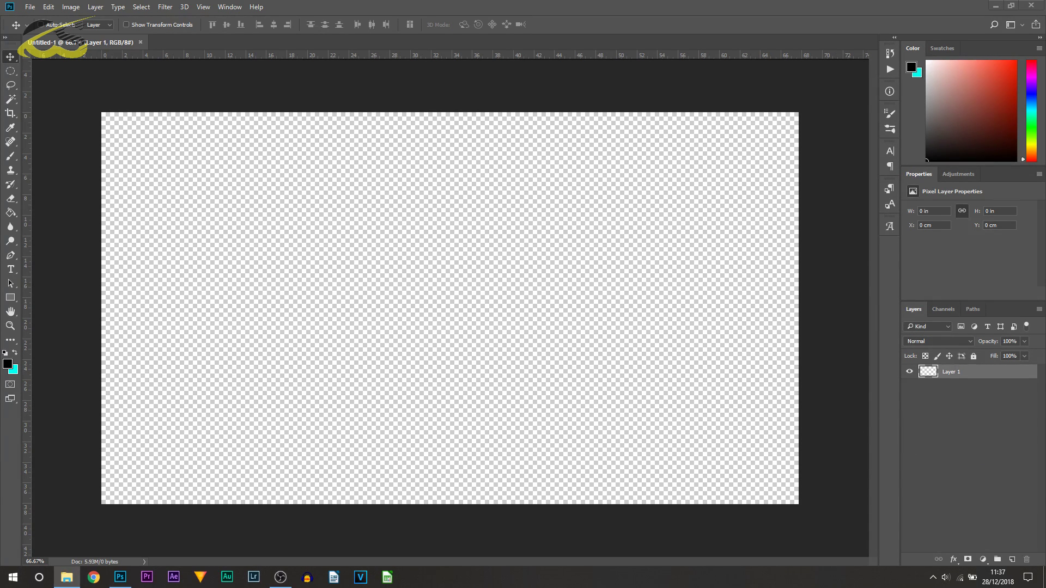
Commit the dropped video-editor screenshot Image1.jpg as a placed reference layer
{"action": "left_click", "coordinate": [473, 264]}
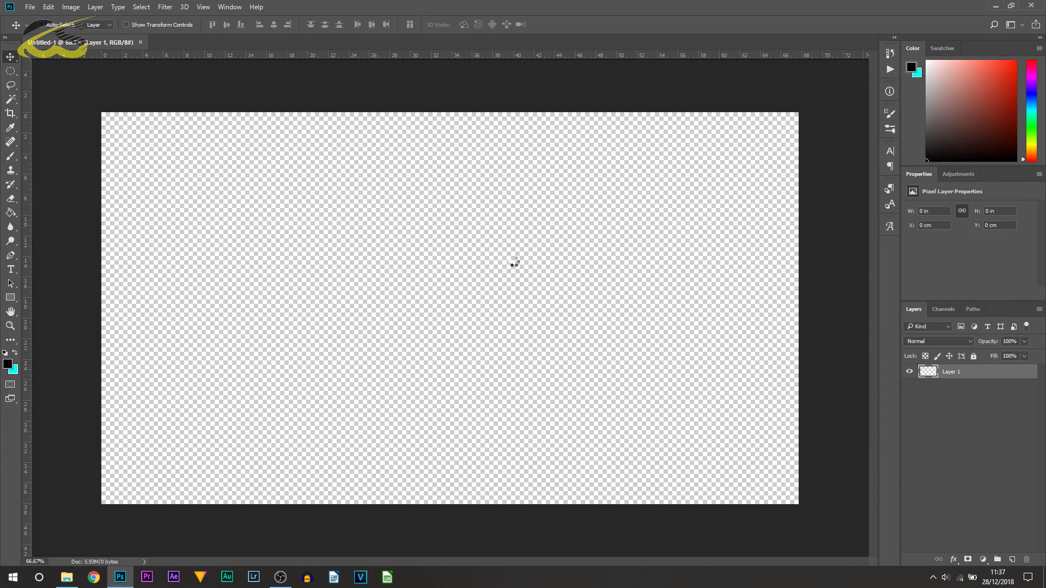
{"action": "key", "text": "Return"}
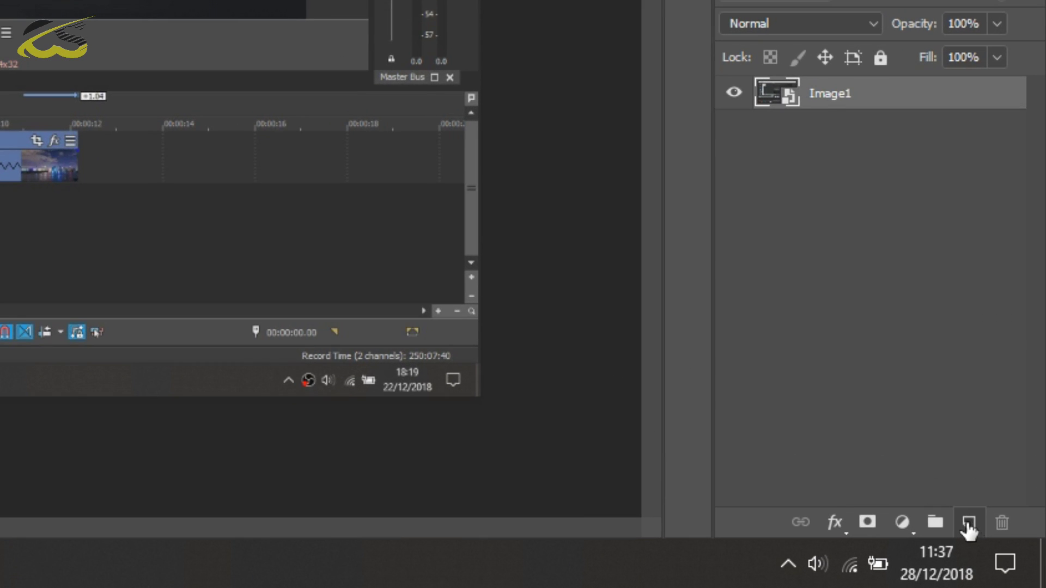
Add a new empty layer above the screenshot and pick the Custom Shape Tool
{"action": "left_click", "coordinate": [968, 524]}
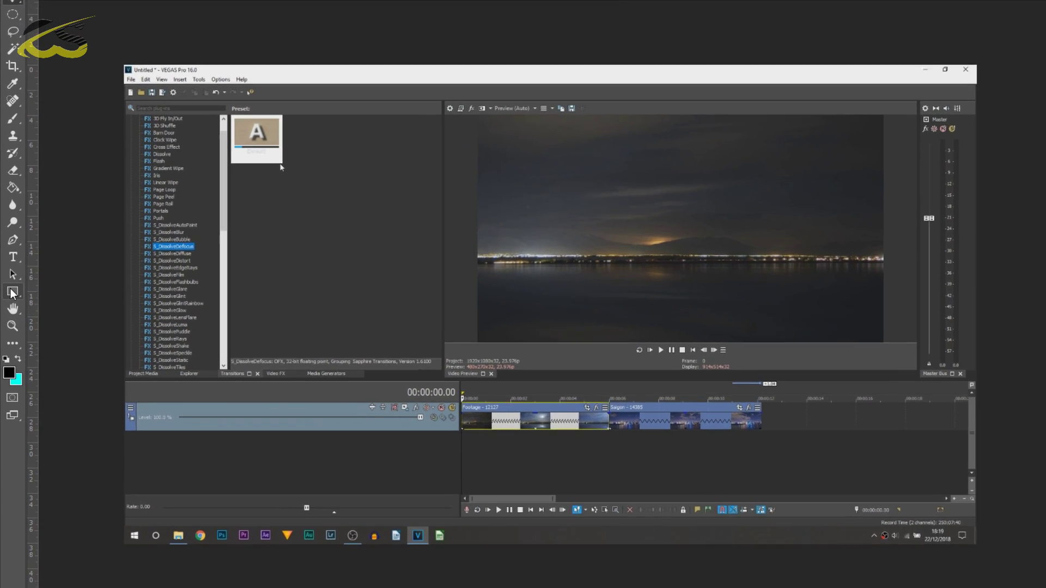
{"action": "left_click", "coordinate": [12, 295]}
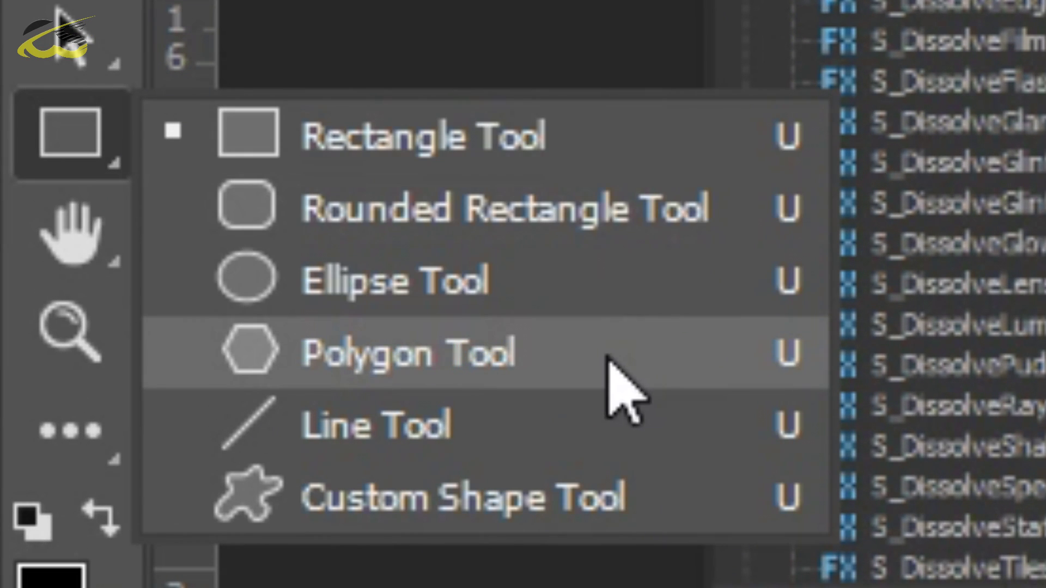
{"action": "left_click", "coordinate": [593, 491]}
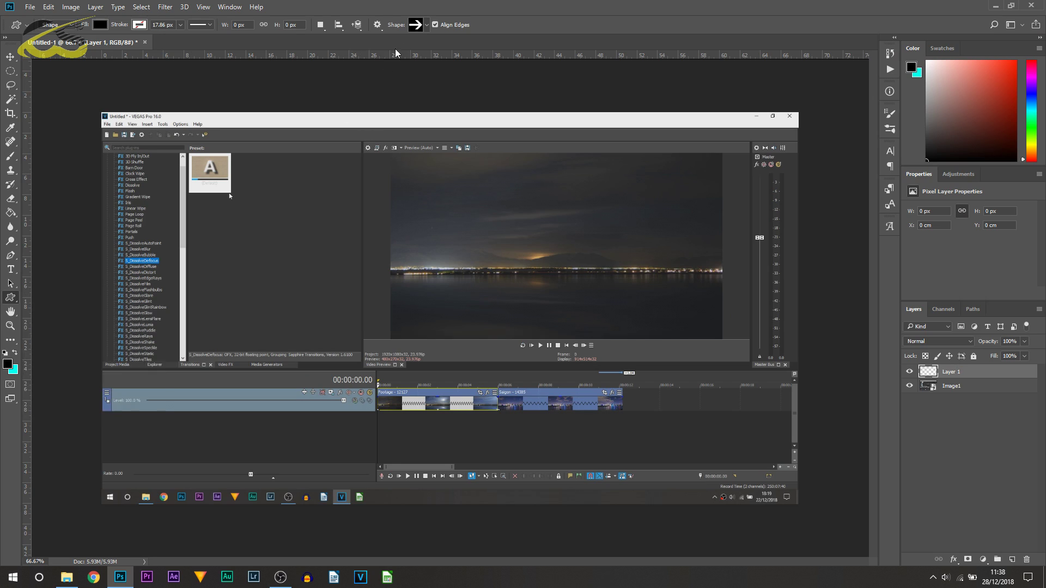
Replace the current custom shapes with the complete All shape set
{"action": "left_click", "coordinate": [424, 25]}
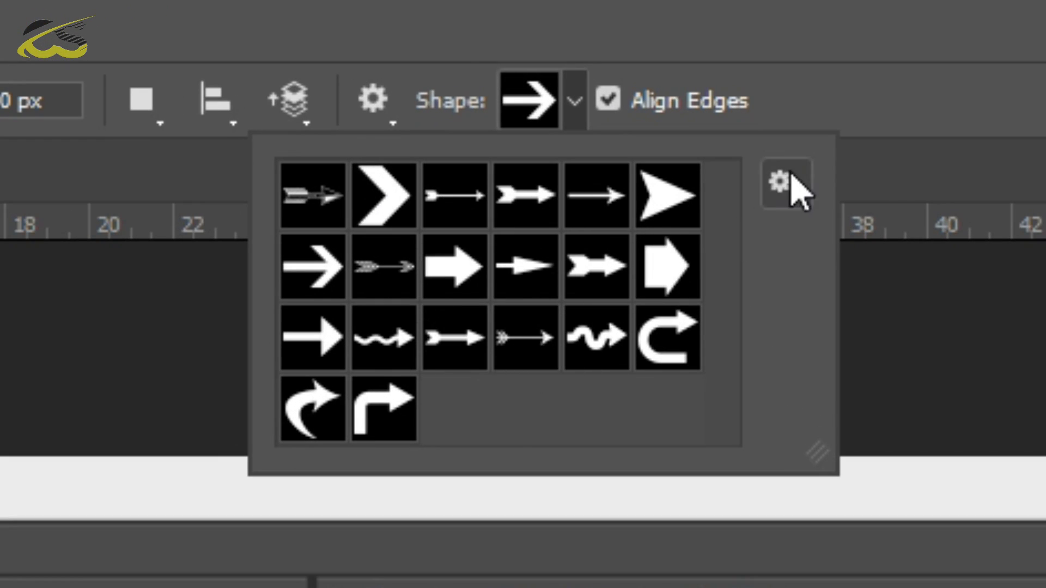
{"action": "left_click", "coordinate": [784, 184]}
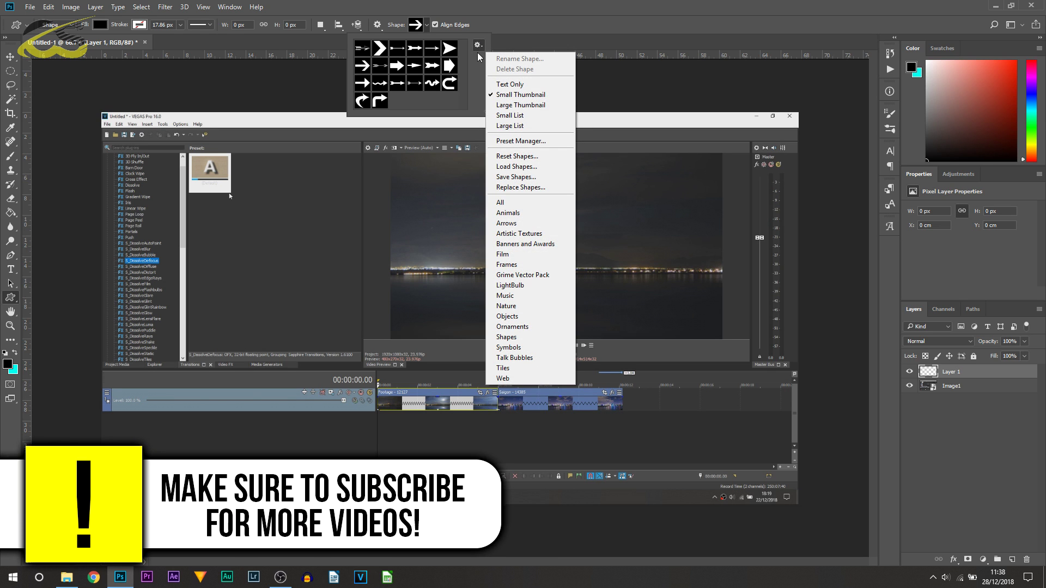
{"action": "left_click", "coordinate": [504, 202]}
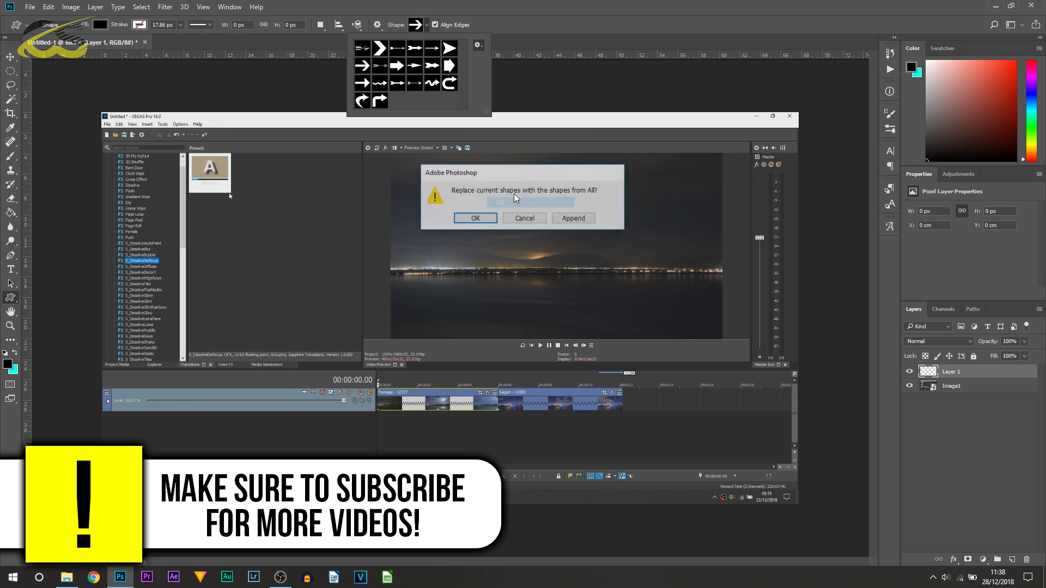
{"action": "left_click", "coordinate": [496, 217]}
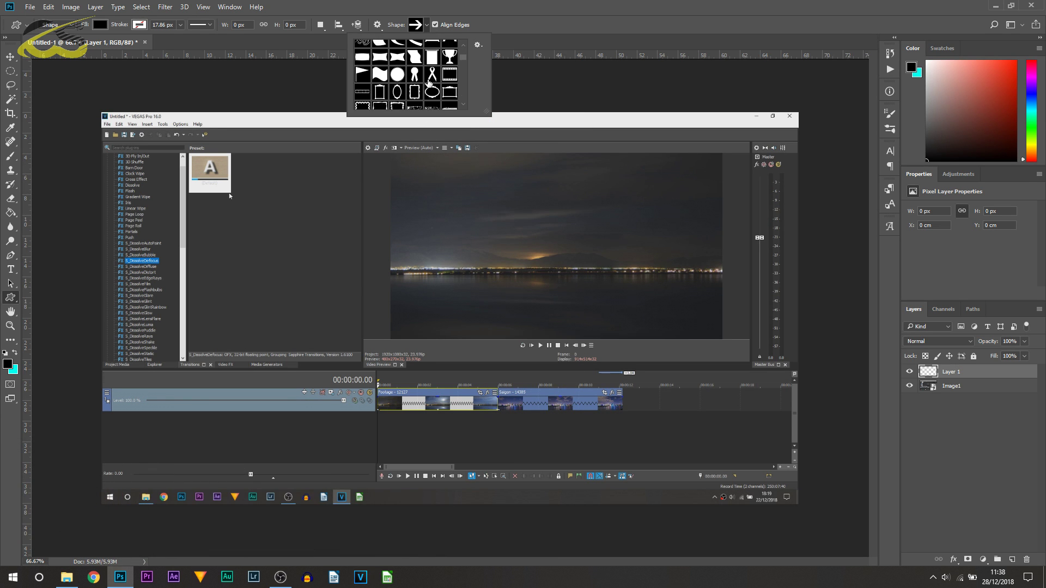
{"action": "scroll", "coordinate": [408, 73], "scroll_direction": "down", "scroll_amount": 10}
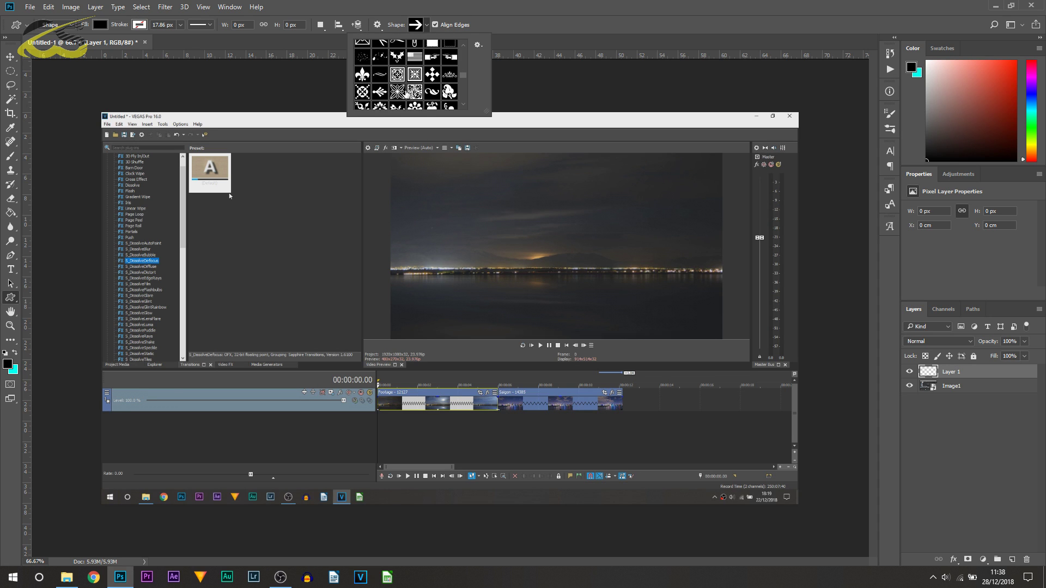
{"action": "scroll", "coordinate": [401, 93], "scroll_direction": "down", "scroll_amount": 3}
{"action": "key", "text": "Escape"}
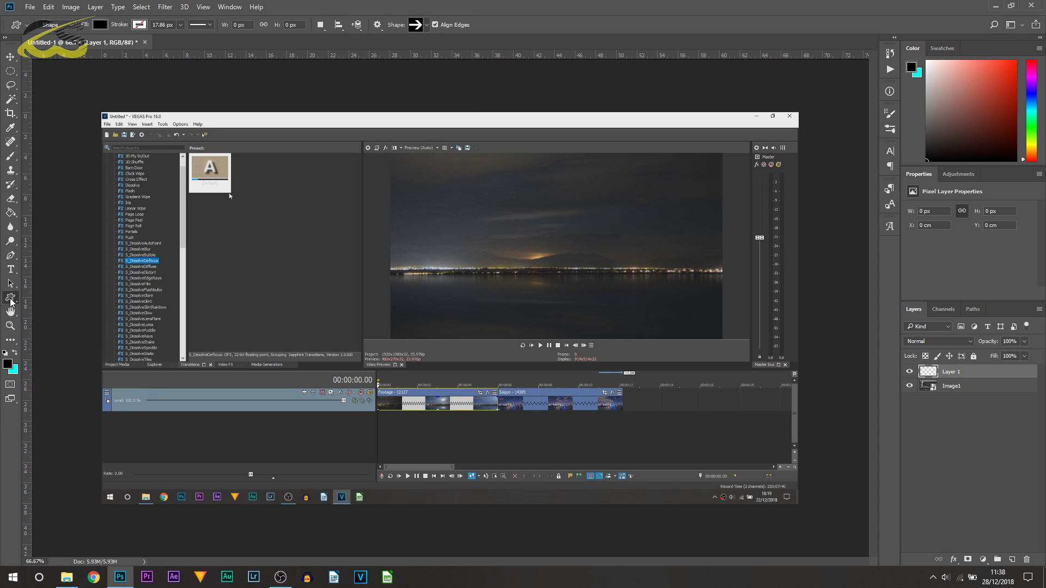
Draw a black 200 × 200 px rounded square with 10 px radius near the lower left
{"action": "right_click", "coordinate": [11, 299]}
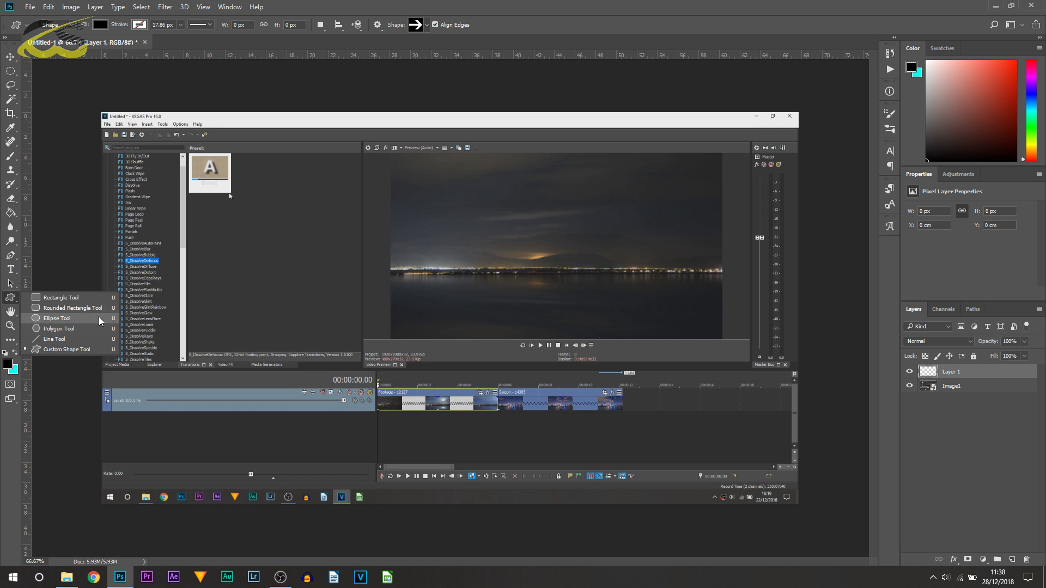
{"action": "left_click", "coordinate": [66, 311]}
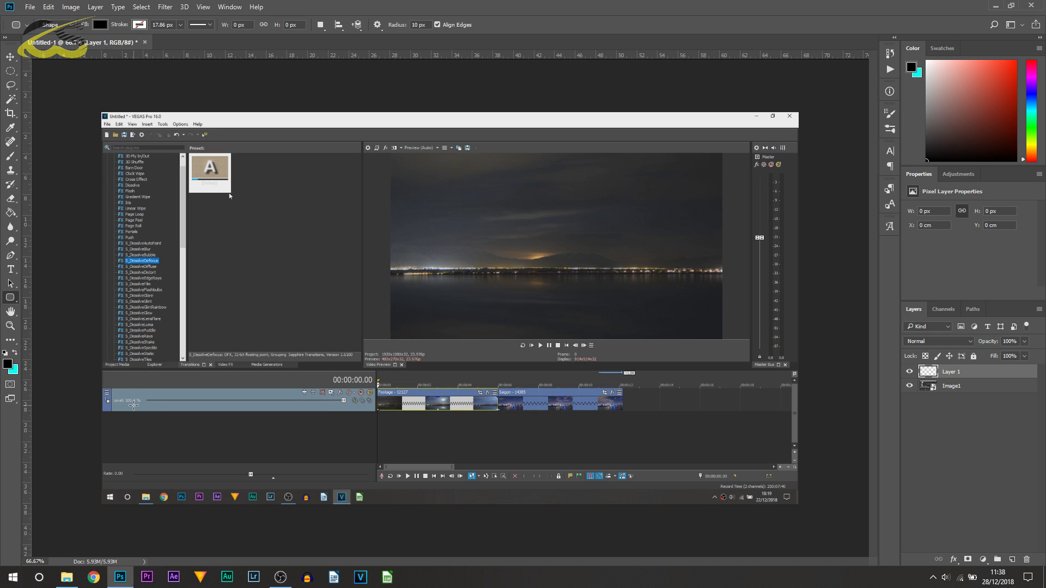
{"action": "left_click_drag", "start_coordinate": [134, 406], "coordinate": [199, 462]}
{"action": "key", "text": "v"}
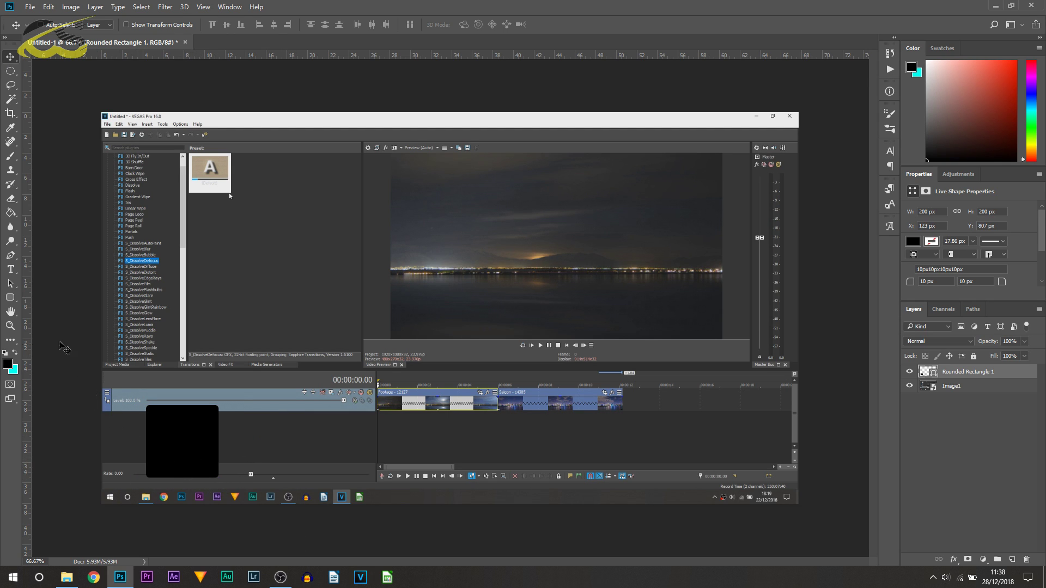
Draw a black rounded bar and move it down beside the square
{"action": "left_click", "coordinate": [9, 301]}
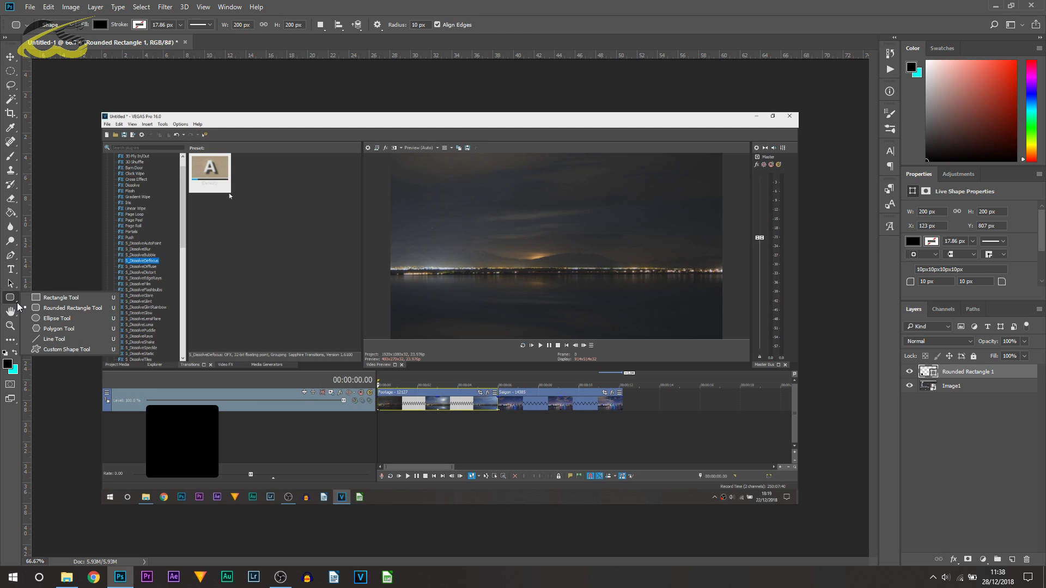
{"action": "left_click", "coordinate": [71, 308]}
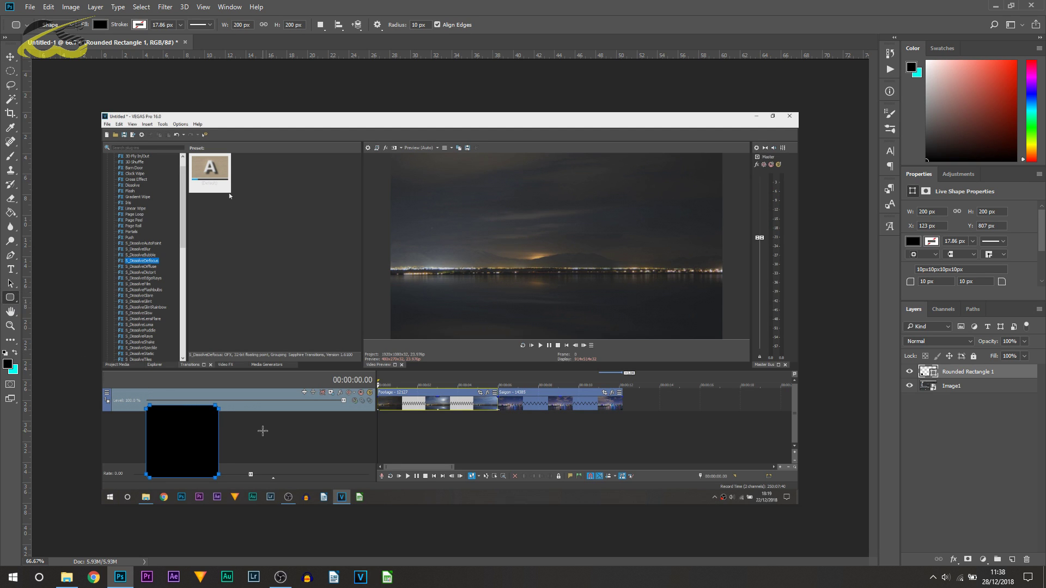
{"action": "left_click_drag", "start_coordinate": [245, 428], "coordinate": [415, 467]}
{"action": "left_click", "coordinate": [11, 56]}
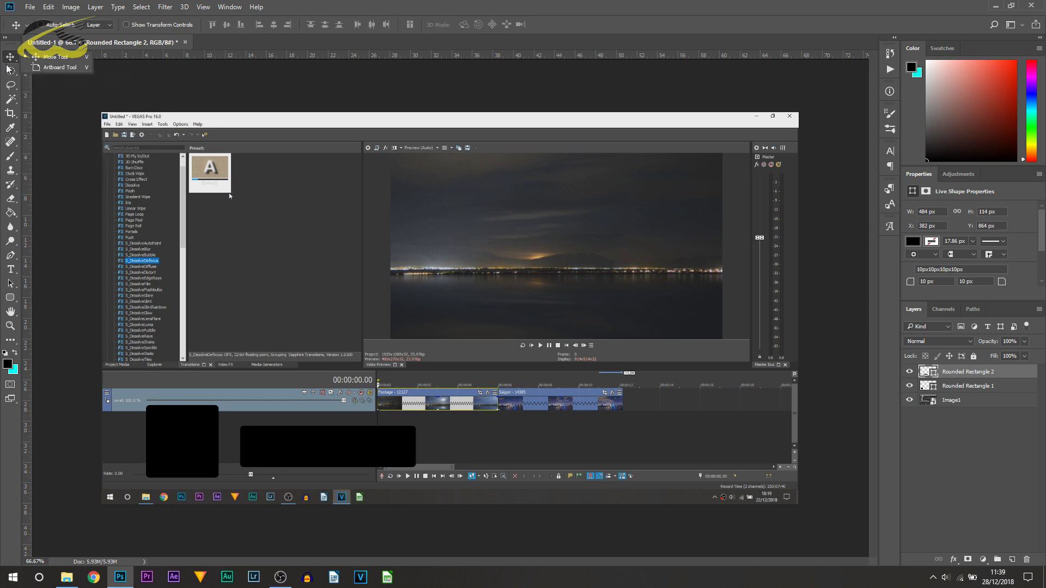
{"action": "mouse_move", "coordinate": [334, 456]}
{"action": "left_mouse_down"}
{"action": "mouse_move", "coordinate": [325, 464]}
{"action": "mouse_move", "coordinate": [321, 450]}
{"action": "left_mouse_up"}
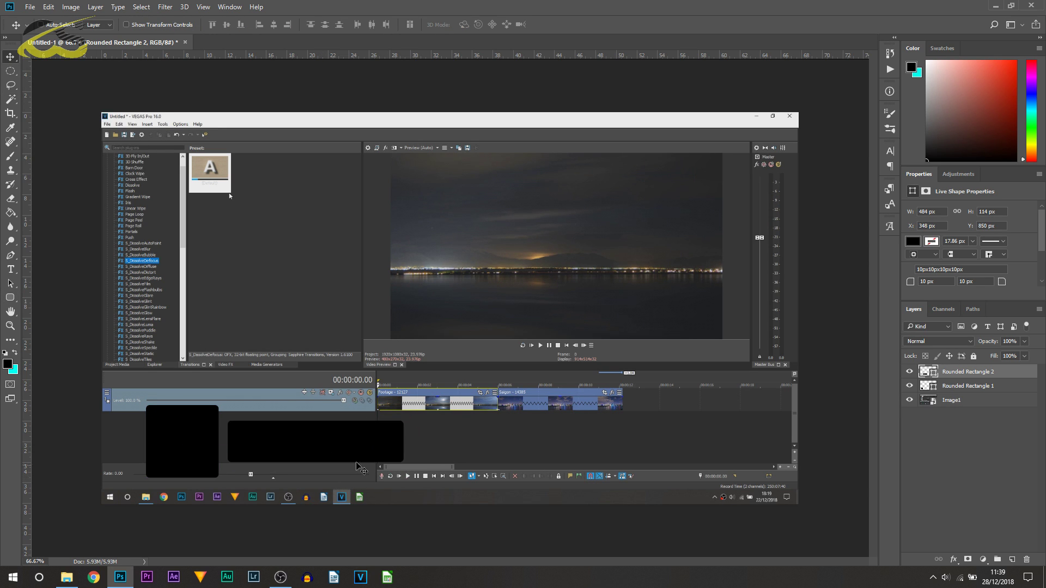
Stretch the bar taller and wider, then nudge both shapes slightly left
{"action": "key", "text": "ctrl+t"}
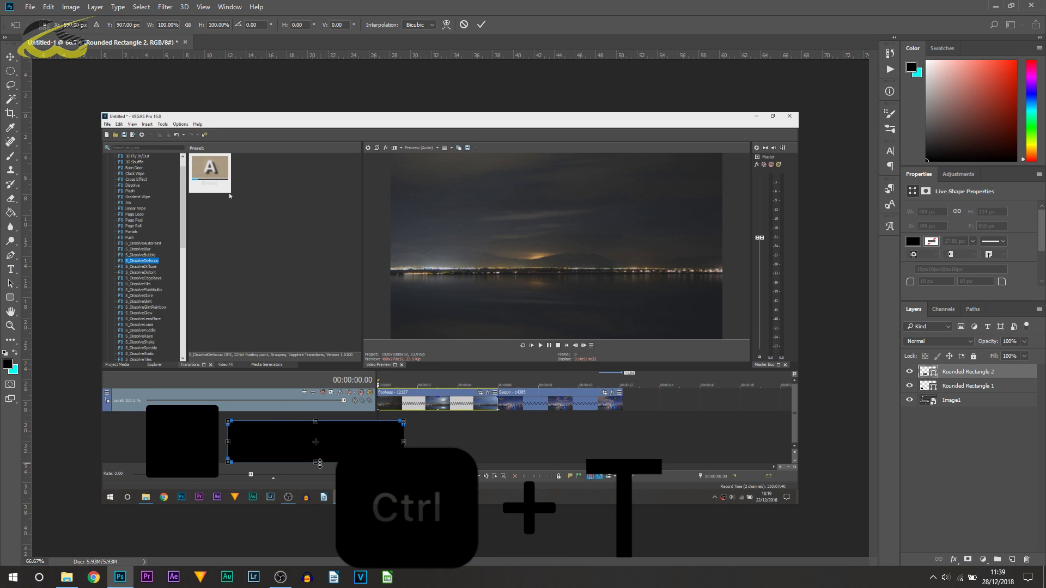
{"action": "left_click_drag", "start_coordinate": [323, 463], "coordinate": [323, 471]}
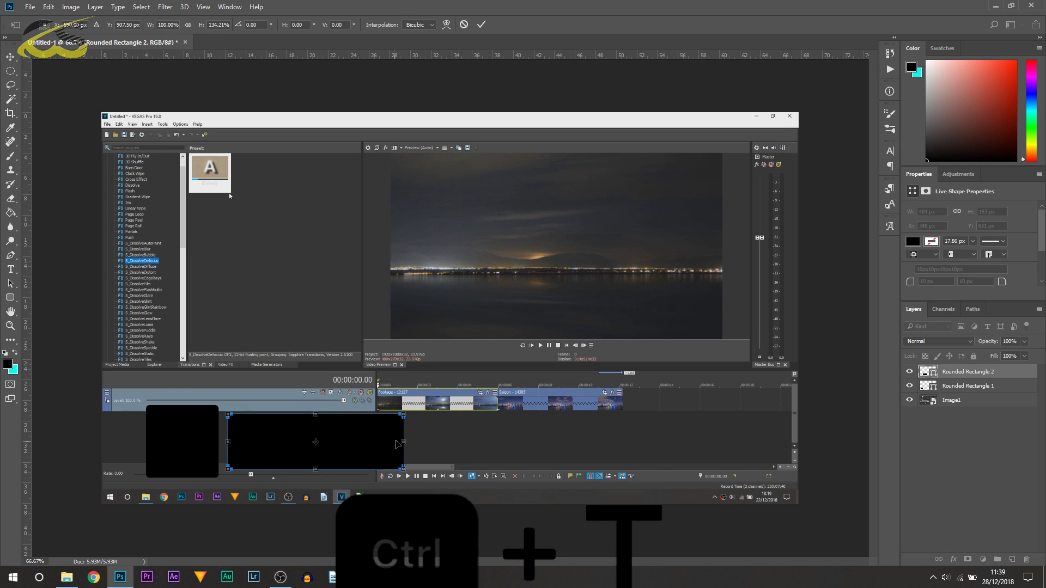
{"action": "left_click_drag", "start_coordinate": [403, 442], "coordinate": [442, 441]}
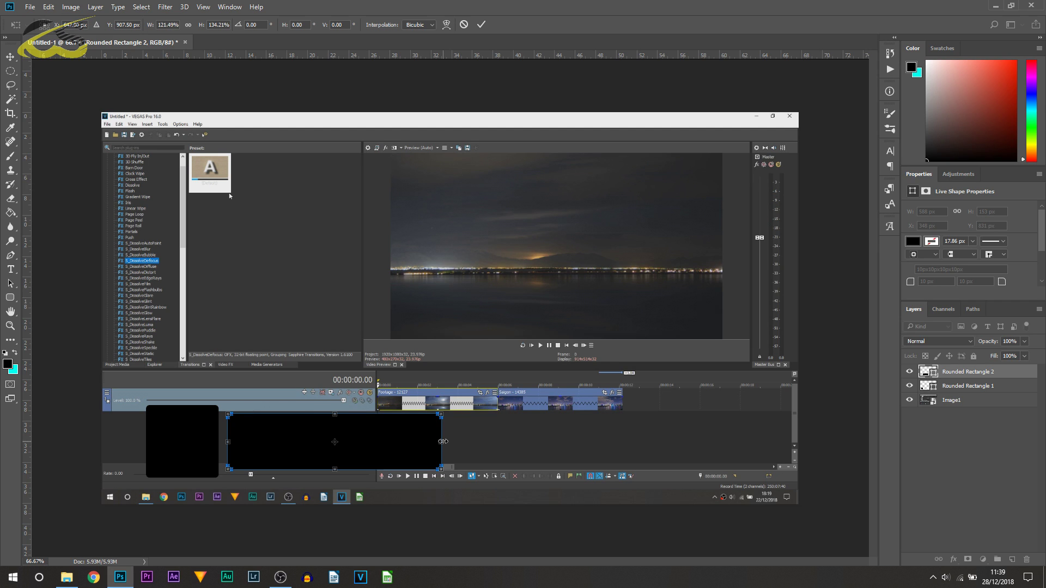
{"action": "key", "text": "Return"}
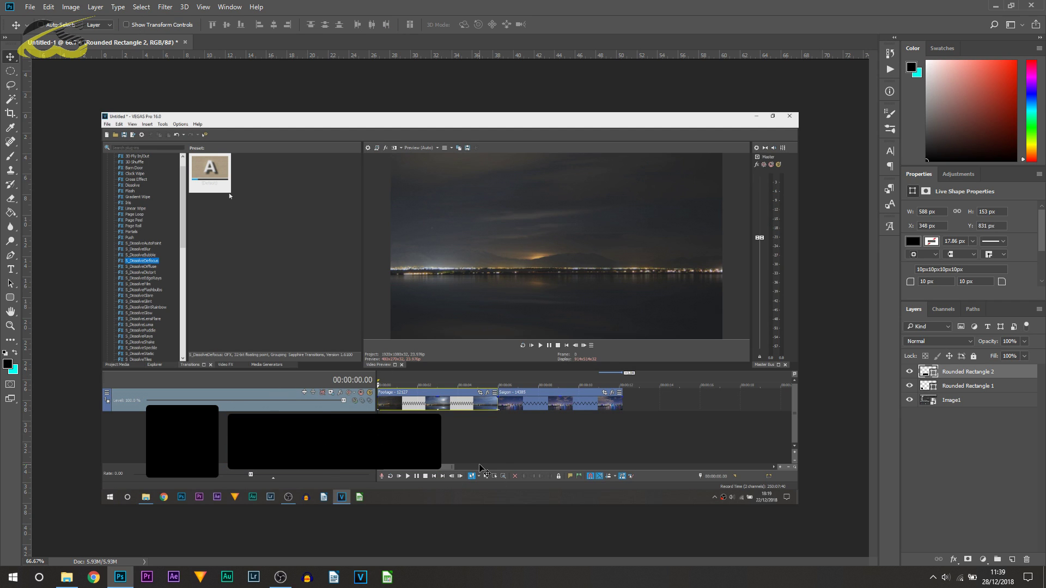
{"action": "left_click", "coordinate": [948, 385], "text": "shift"}
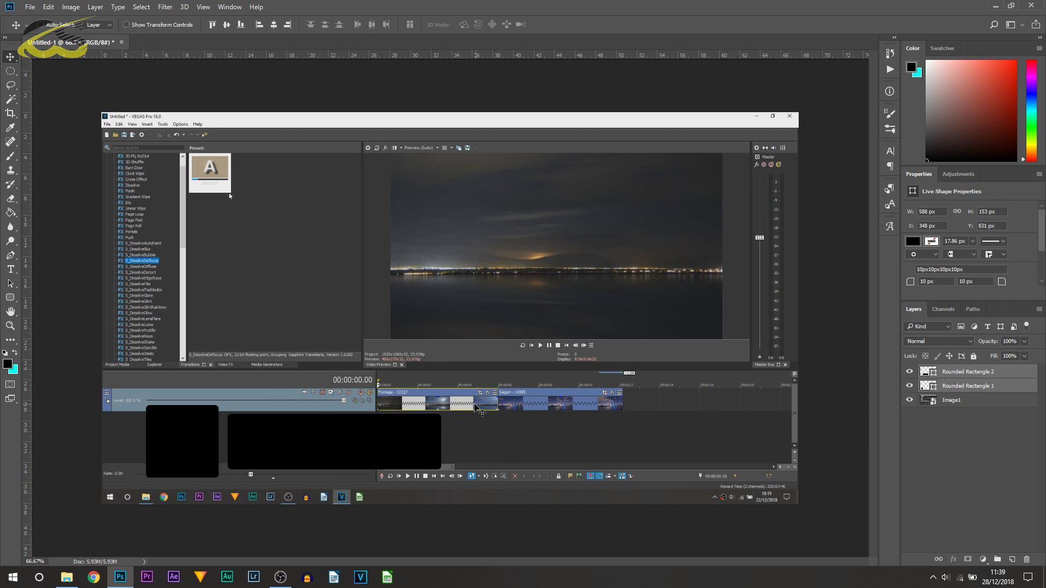
{"action": "left_click_drag", "start_coordinate": [482, 412], "coordinate": [476, 412]}
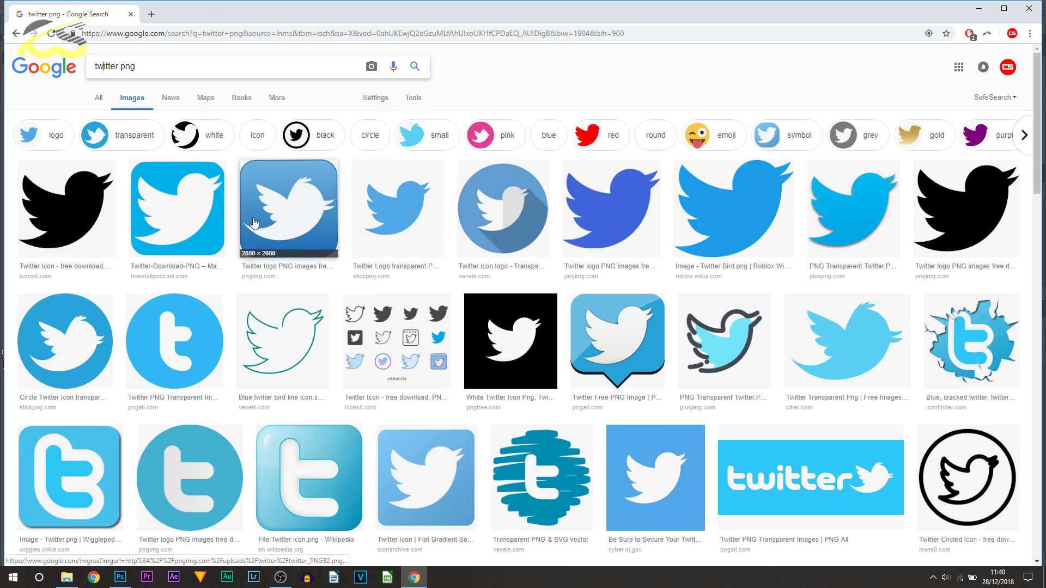
Save the plain black Twitter bird image as twitter.png and drag it into Photoshop
{"action": "left_click", "coordinate": [73, 209]}
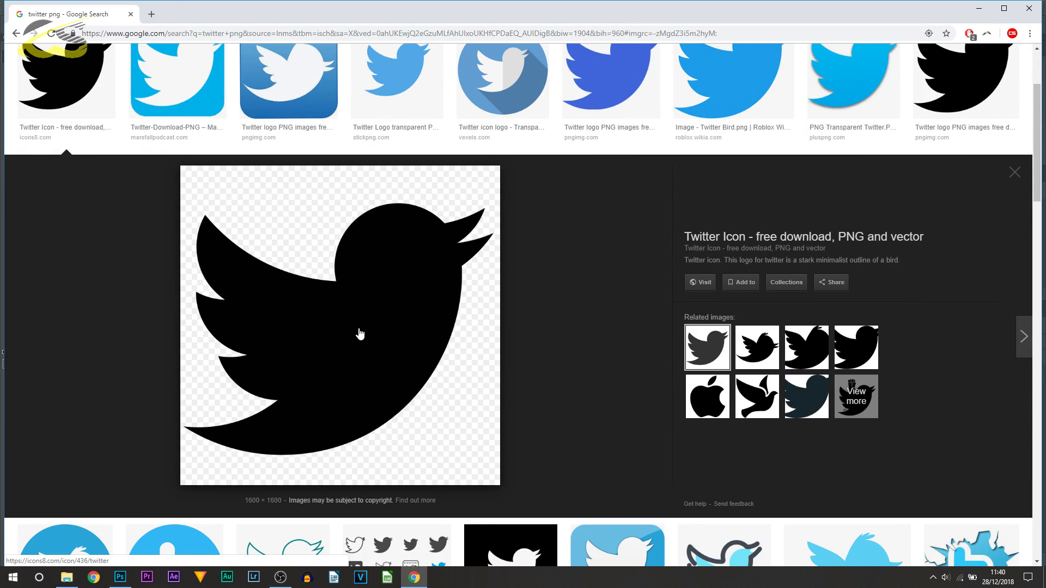
{"action": "right_click", "coordinate": [388, 355]}
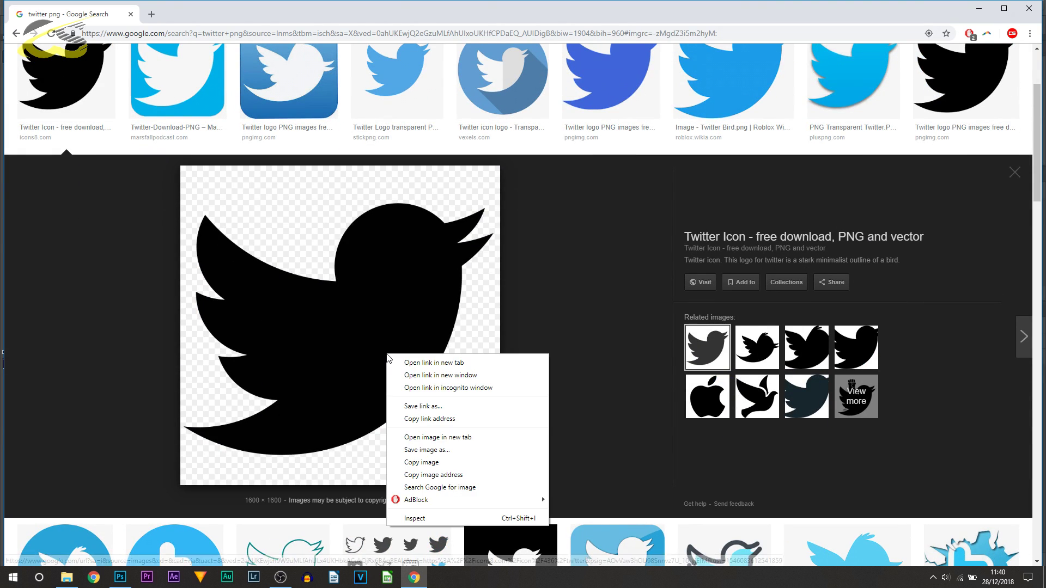
{"action": "left_click", "coordinate": [457, 450]}
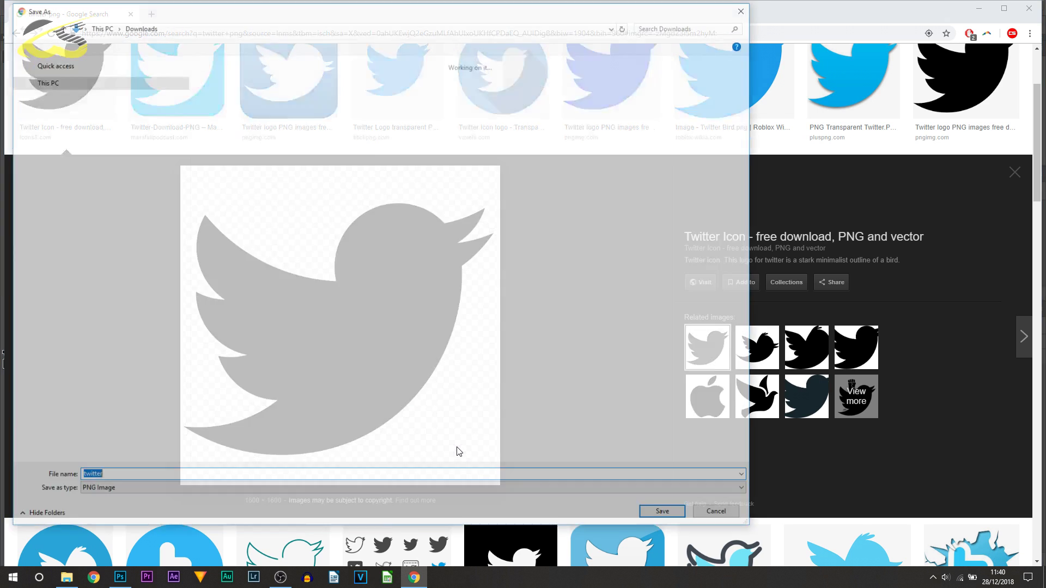
{"action": "key", "text": "Return"}
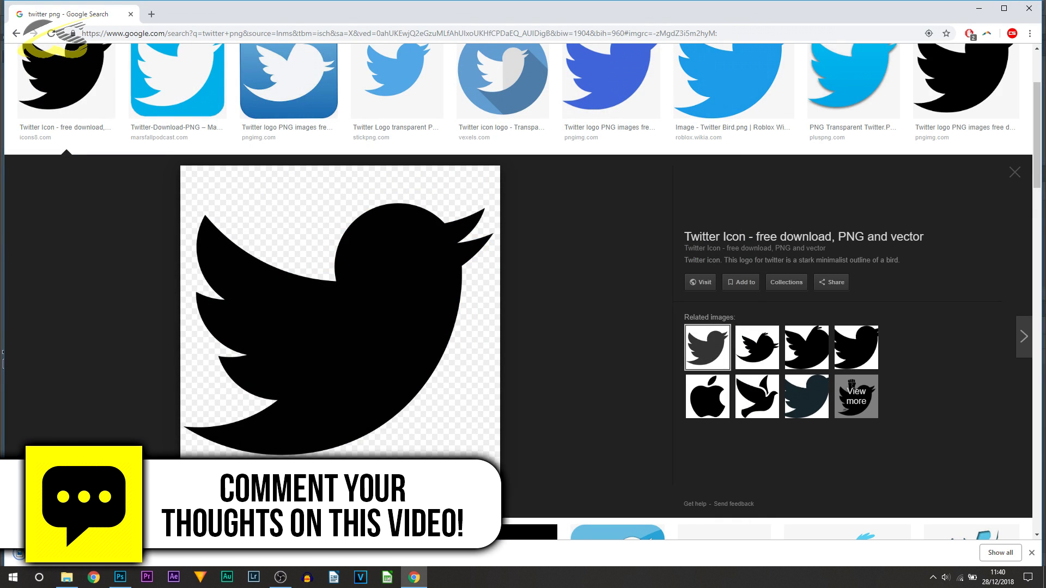
{"action": "left_click_drag", "start_coordinate": [19, 554], "coordinate": [337, 345]}
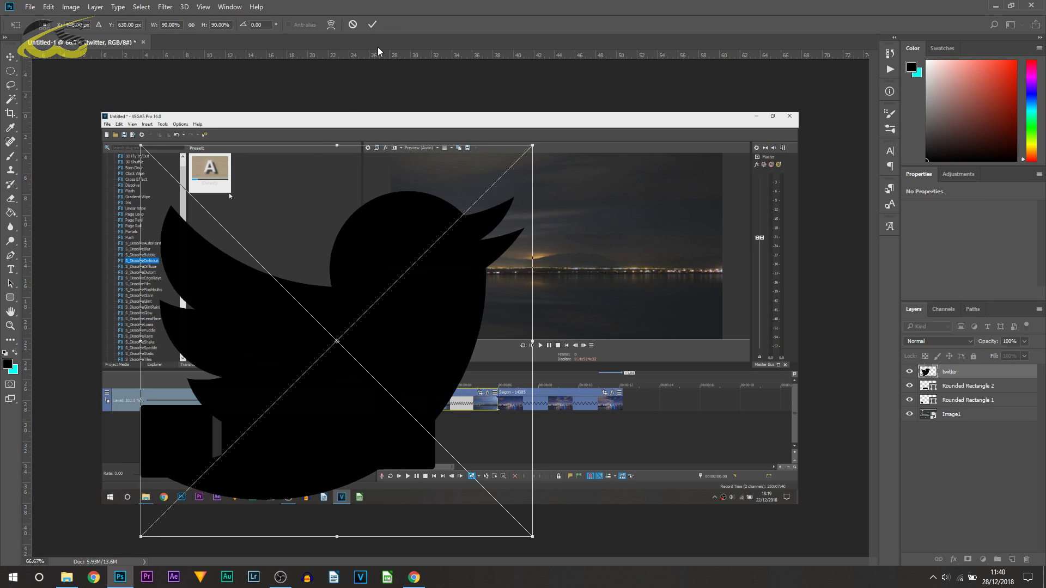
Commit the placed Twitter bird and move it to the right of the canvas
{"action": "left_click", "coordinate": [372, 25]}
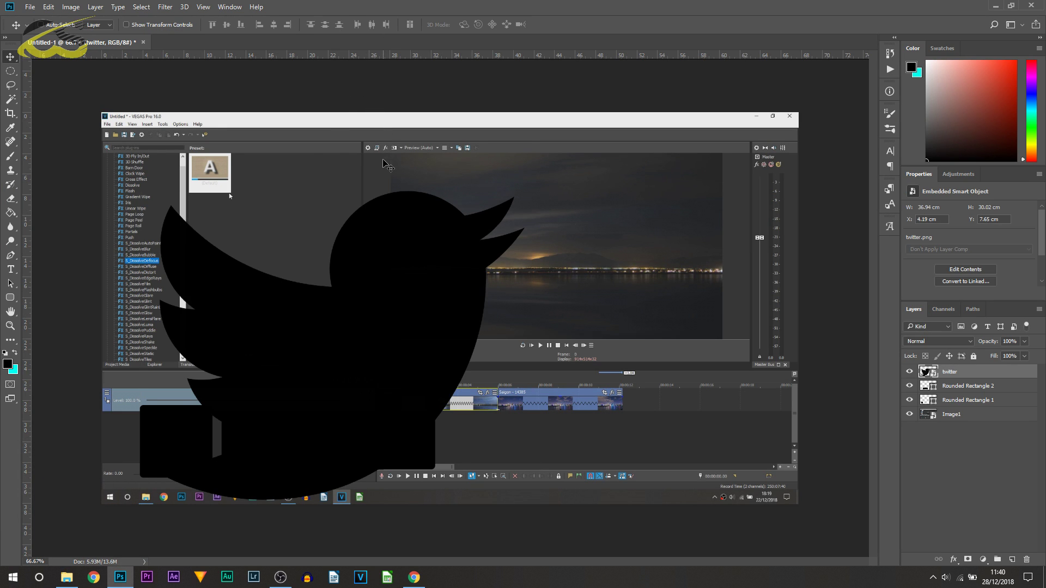
{"action": "left_click_drag", "start_coordinate": [344, 300], "coordinate": [620, 303]}
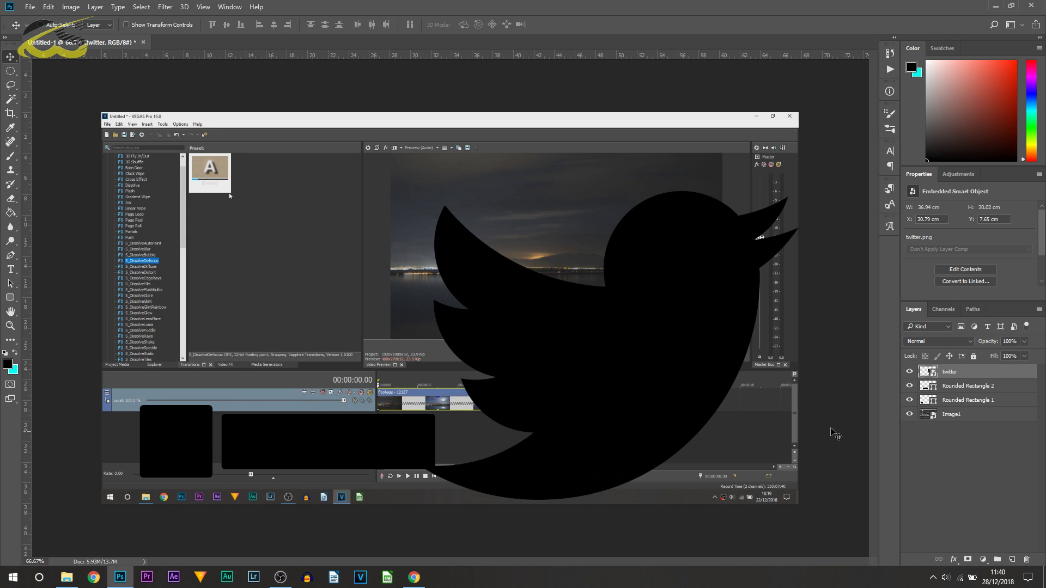
{"action": "left_click", "coordinate": [923, 398]}
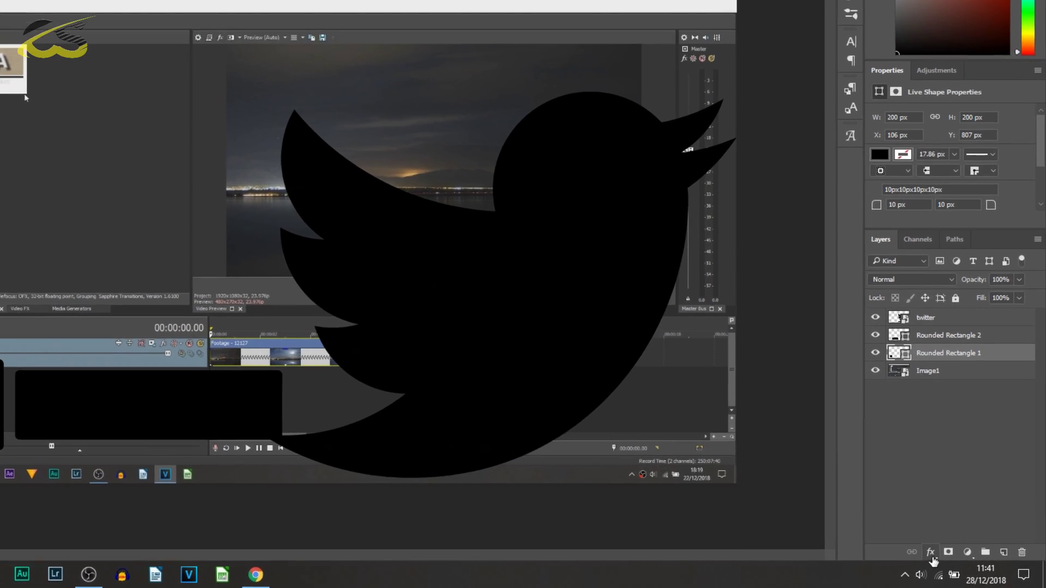
Add a white Color Overlay effect to the rounded square
{"action": "left_click", "coordinate": [954, 559]}
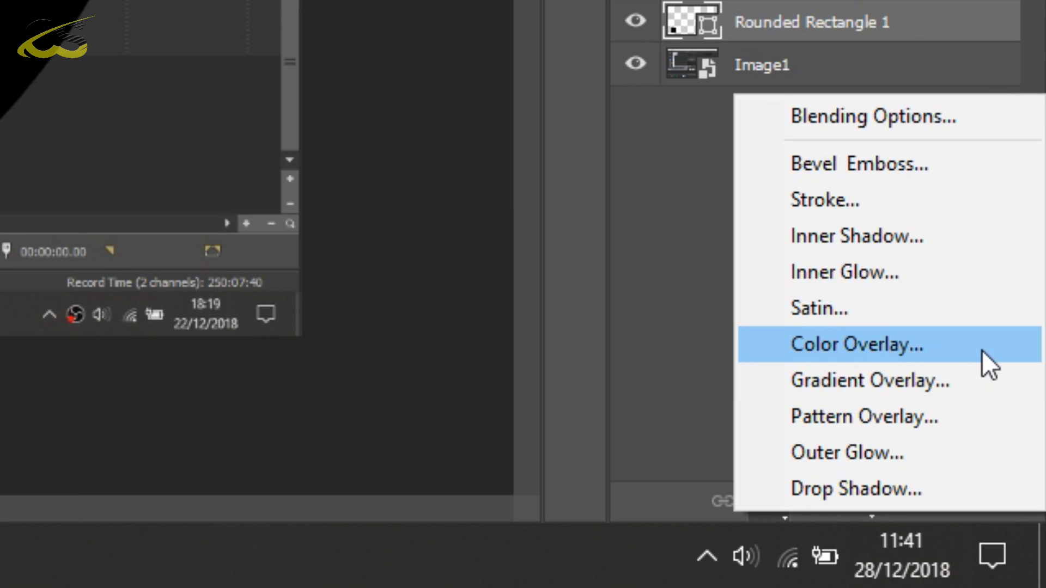
{"action": "left_click", "coordinate": [982, 350]}
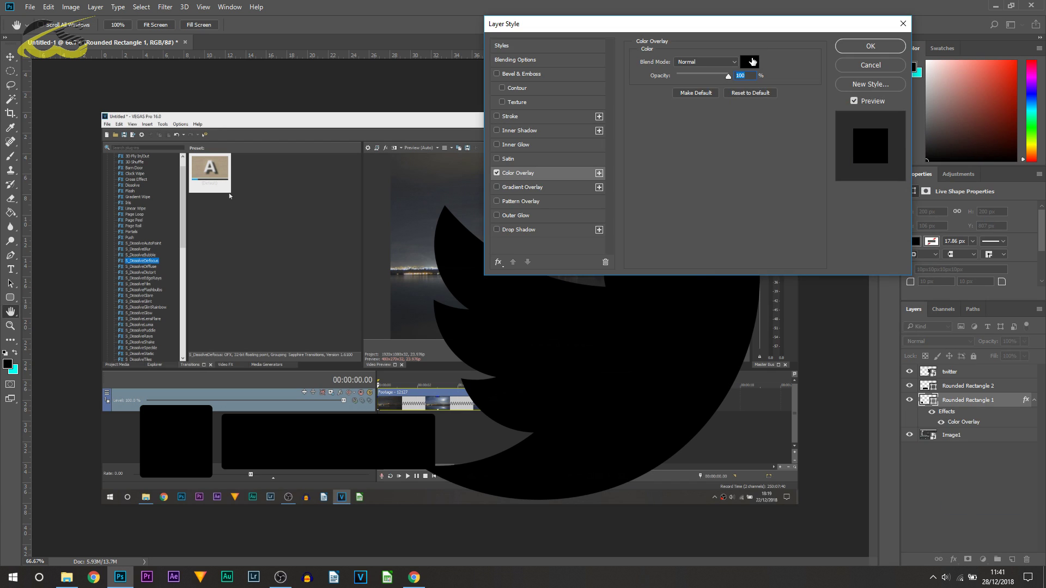
{"action": "left_click", "coordinate": [753, 62]}
{"action": "left_click_drag", "start_coordinate": [741, 131], "coordinate": [711, 101]}
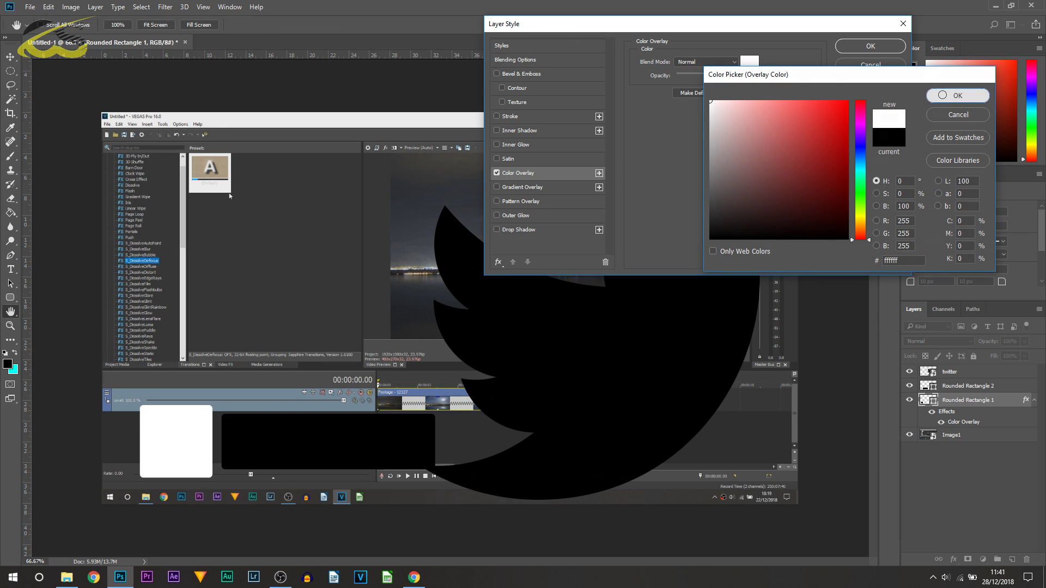
{"action": "left_click", "coordinate": [942, 95]}
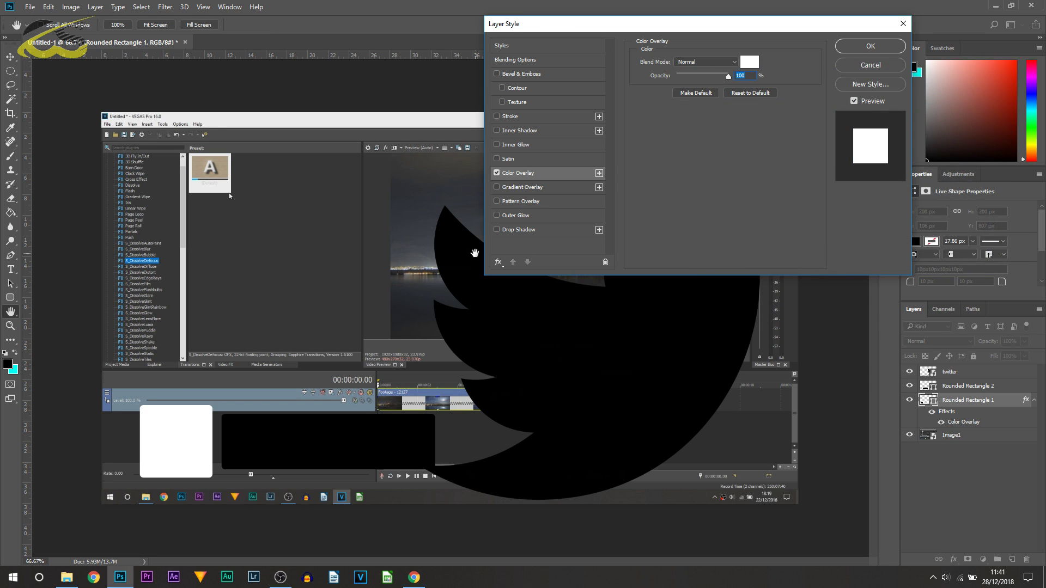
Add a Drop Shadow (opacity 100, spread 20) and Bevel & Emboss to the square
{"action": "left_click", "coordinate": [513, 230]}
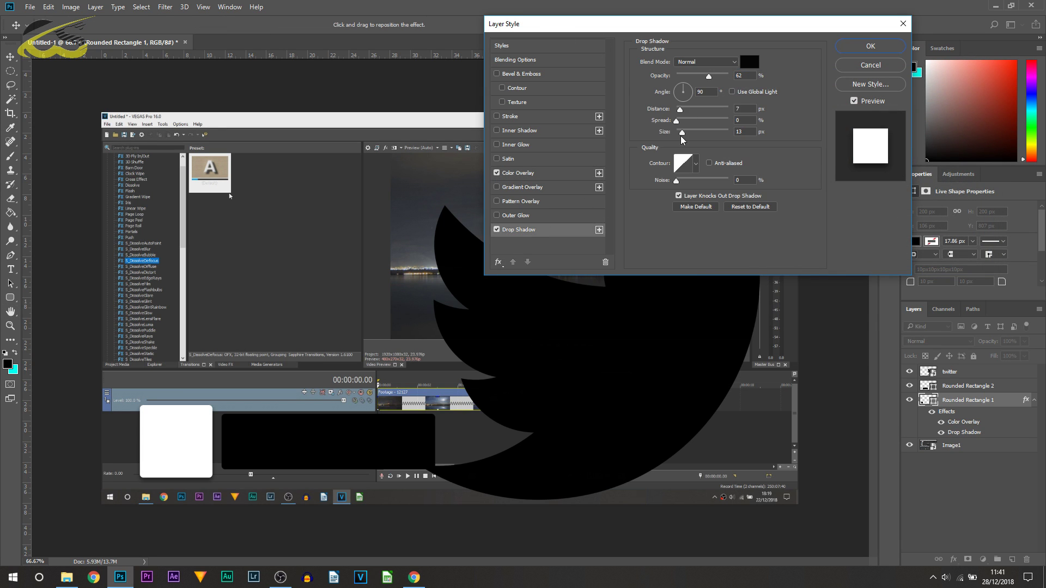
{"action": "left_click_drag", "start_coordinate": [716, 78], "coordinate": [807, 80]}
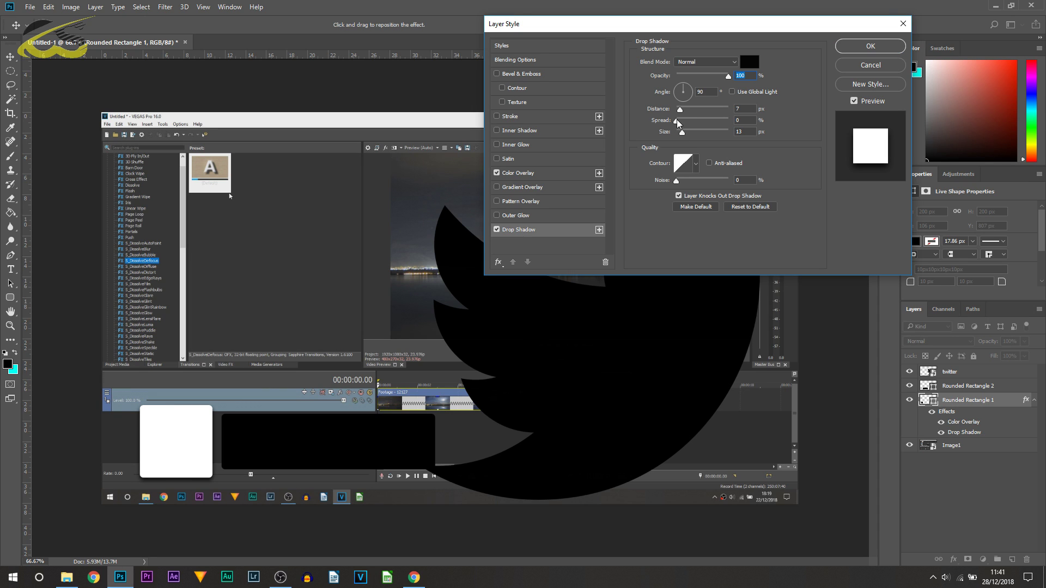
{"action": "left_click_drag", "start_coordinate": [676, 121], "coordinate": [687, 121]}
{"action": "left_click", "coordinate": [501, 117]}
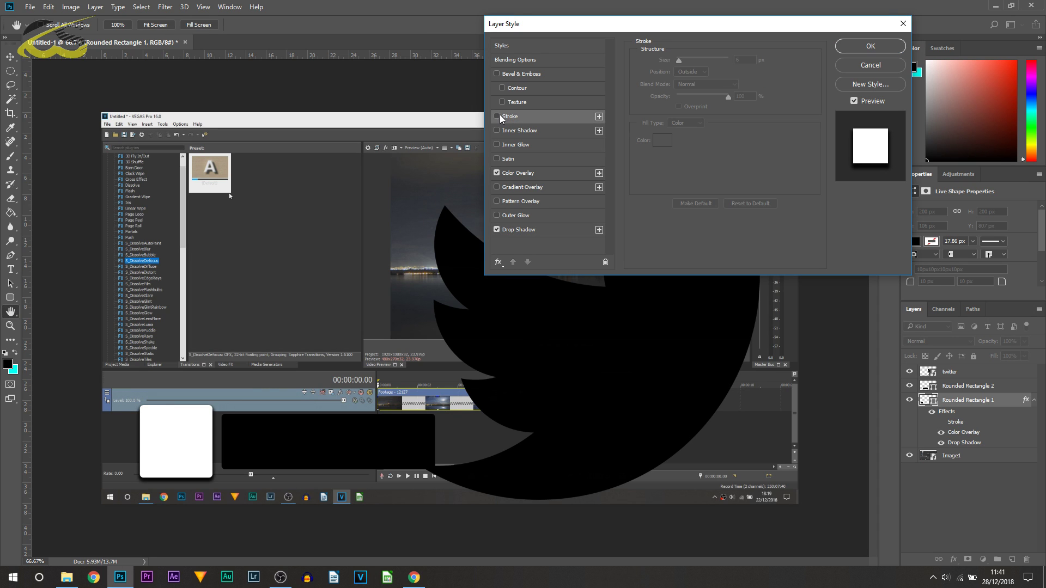
{"action": "left_click", "coordinate": [525, 216]}
{"action": "left_click", "coordinate": [496, 215]}
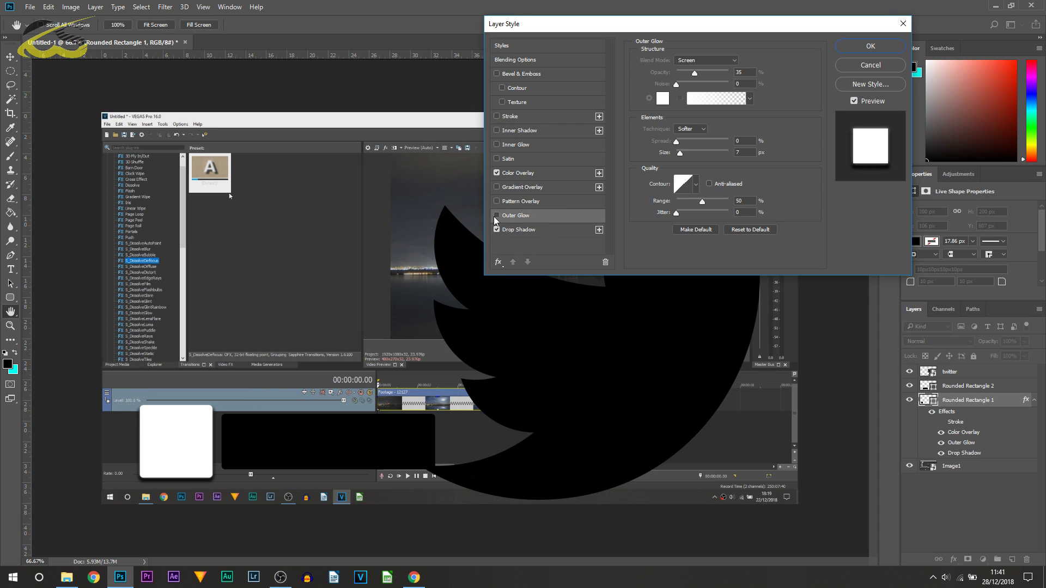
{"action": "left_click", "coordinate": [529, 77]}
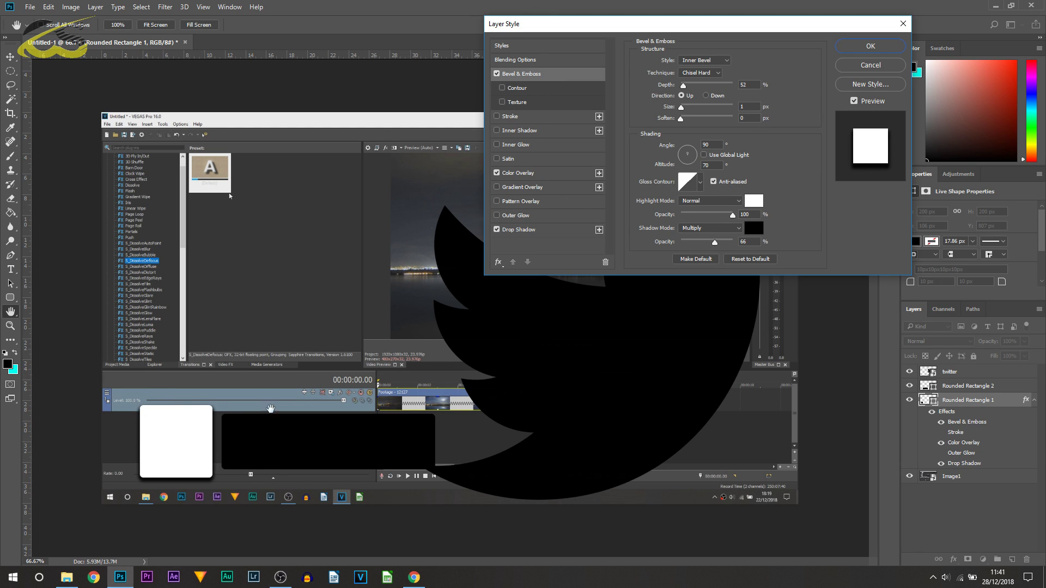
{"action": "left_click", "coordinate": [871, 42]}
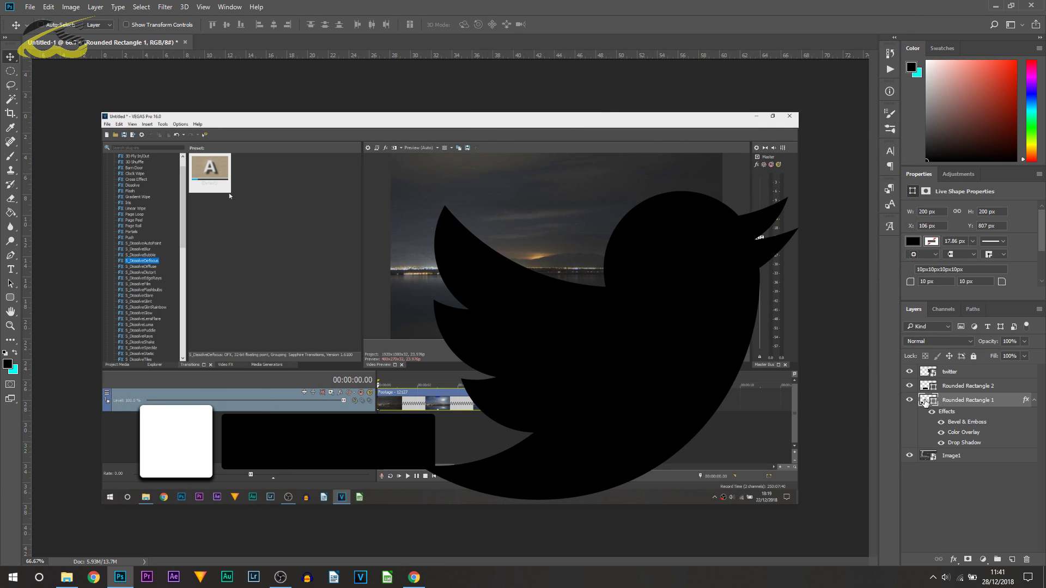
Shrink the Twitter bird to about 28% (6.28 × 5.12 cm) and centre it on the square
{"action": "left_click", "coordinate": [957, 376]}
{"action": "left_click_drag", "start_coordinate": [716, 292], "coordinate": [672, 245]}
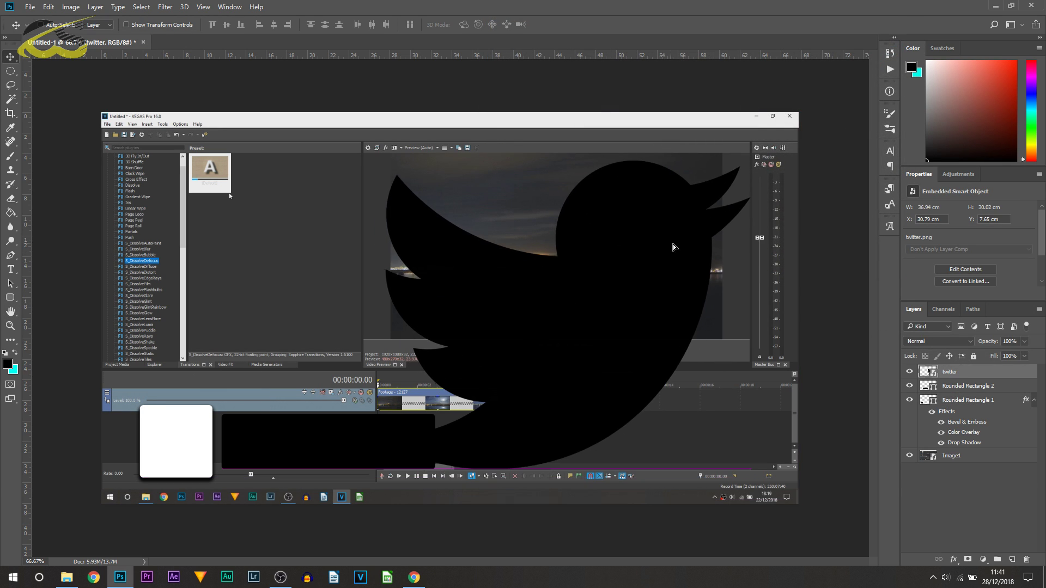
{"action": "key", "text": "ctrl+t"}
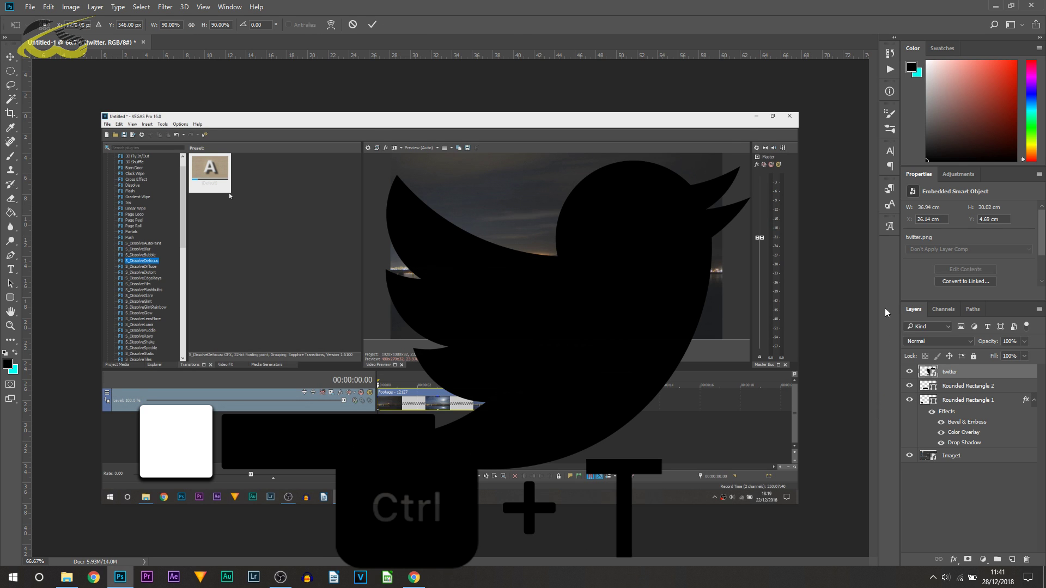
{"action": "left_click_drag", "start_coordinate": [765, 109], "coordinate": [188, 464]}
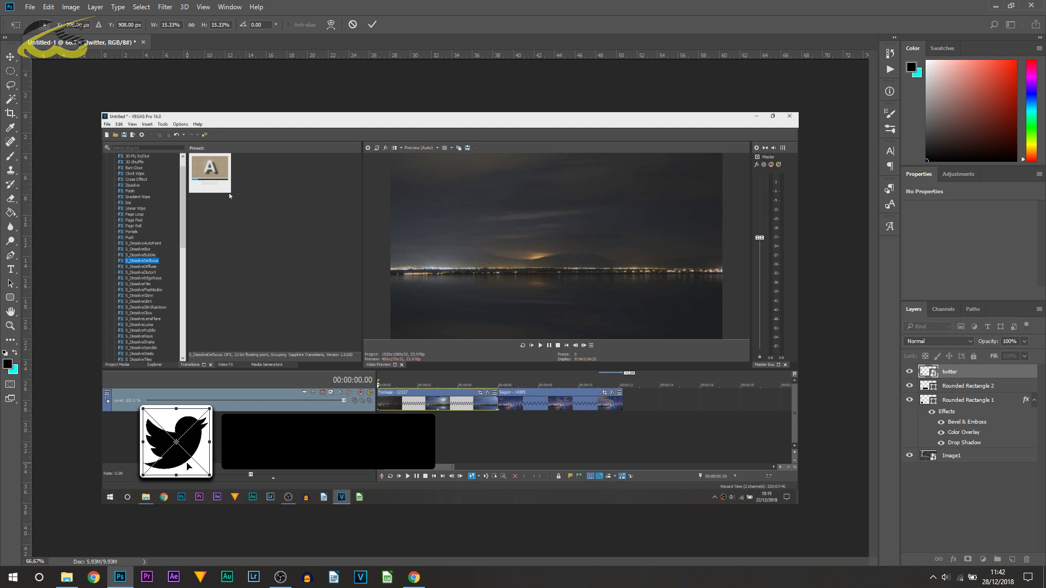
{"action": "key", "text": "Return"}
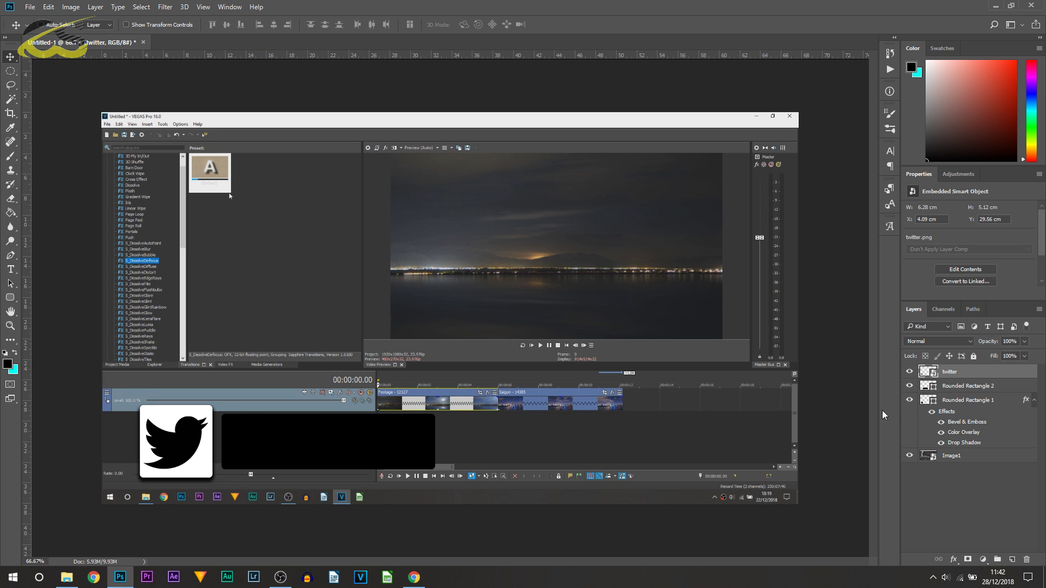
{"action": "left_click", "coordinate": [938, 426]}
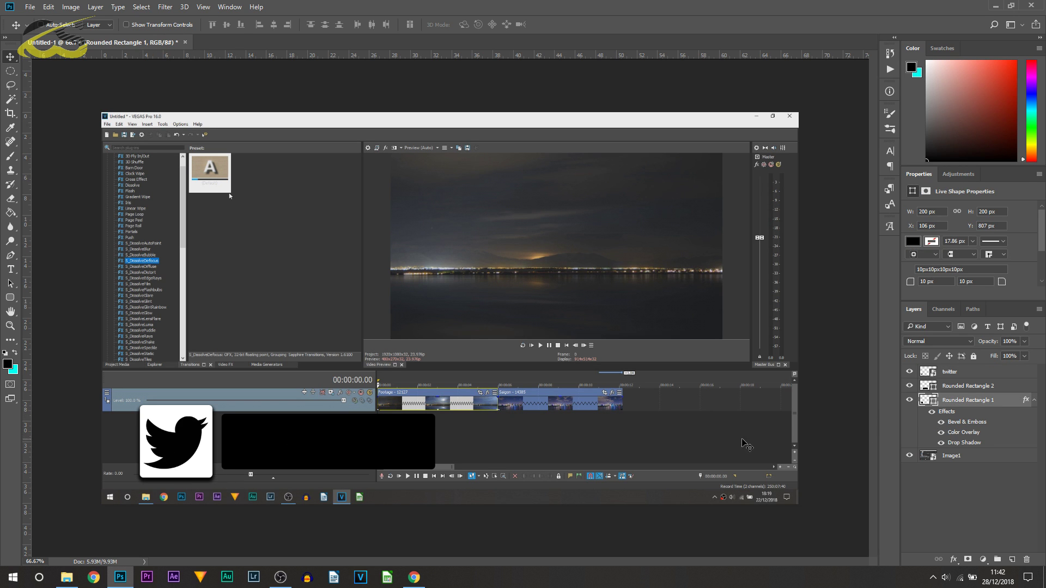
Copy the square's layer style onto the bar and hide its Color Overlay so it stays black
{"action": "right_click", "coordinate": [961, 427]}
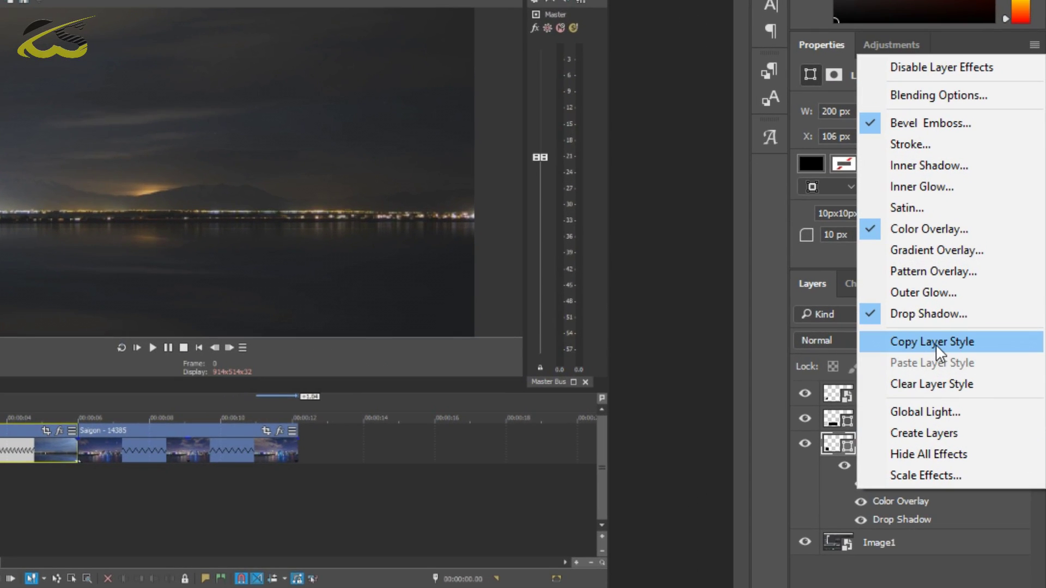
{"action": "left_click", "coordinate": [942, 342]}
{"action": "left_click", "coordinate": [919, 424]}
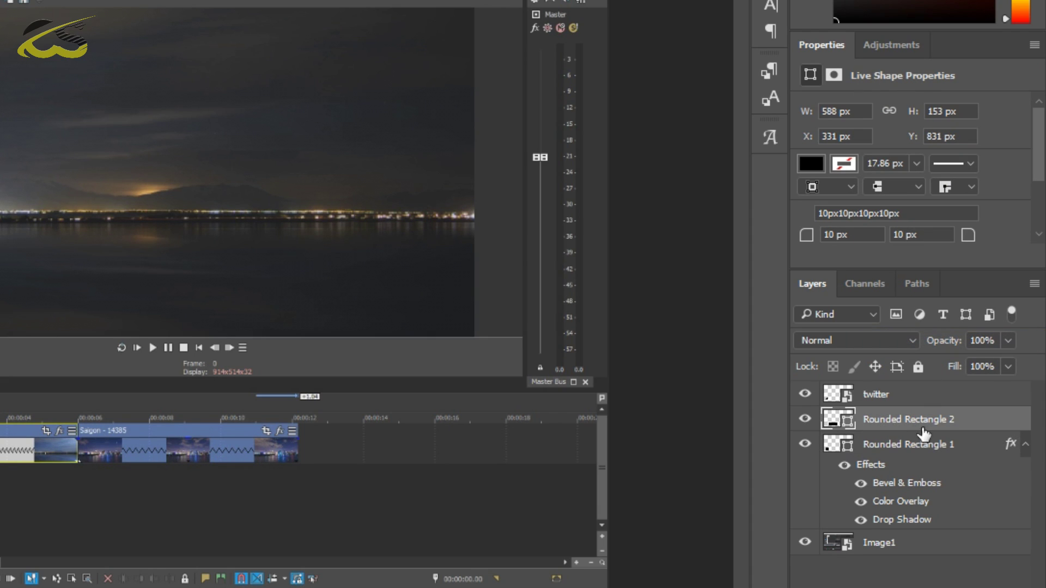
{"action": "right_click", "coordinate": [937, 420]}
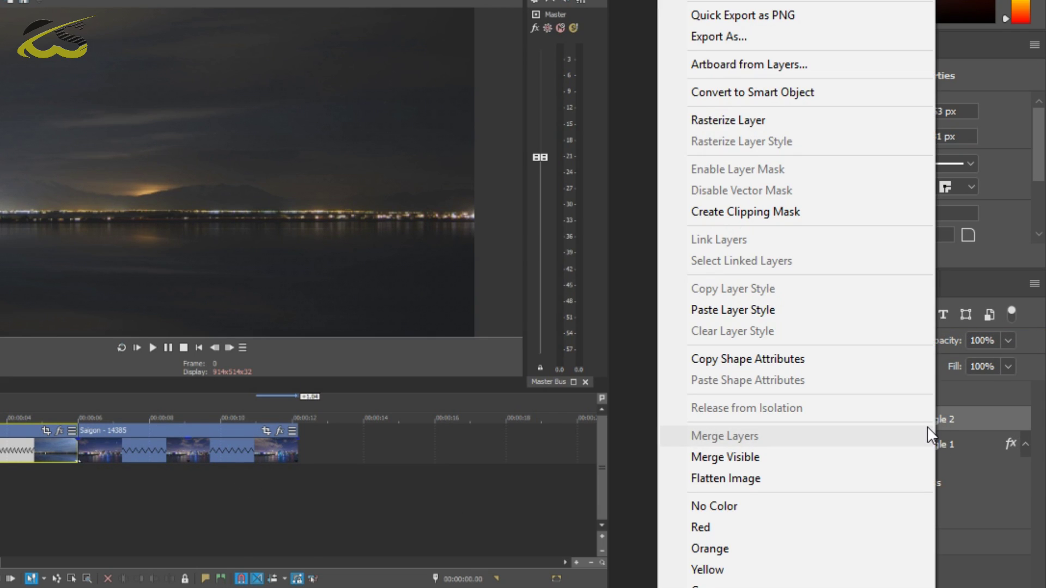
{"action": "left_click", "coordinate": [827, 316]}
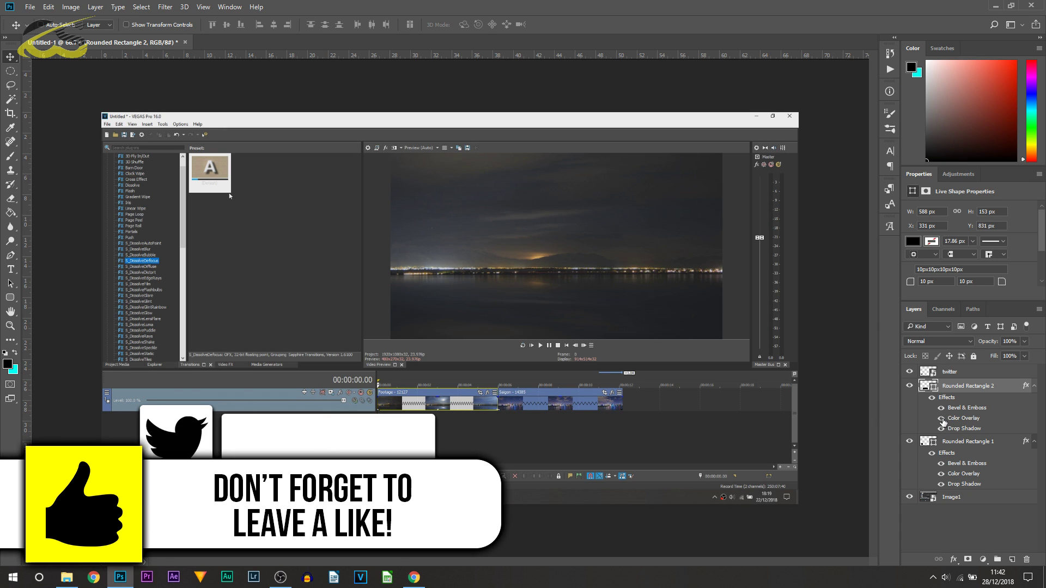
{"action": "left_click", "coordinate": [941, 419]}
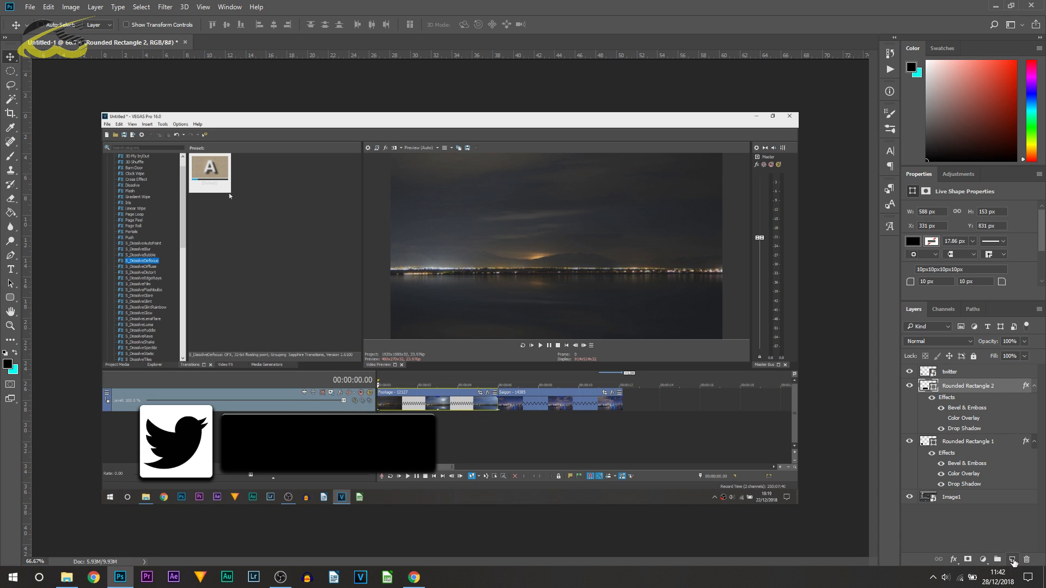
{"action": "left_click", "coordinate": [1012, 560]}
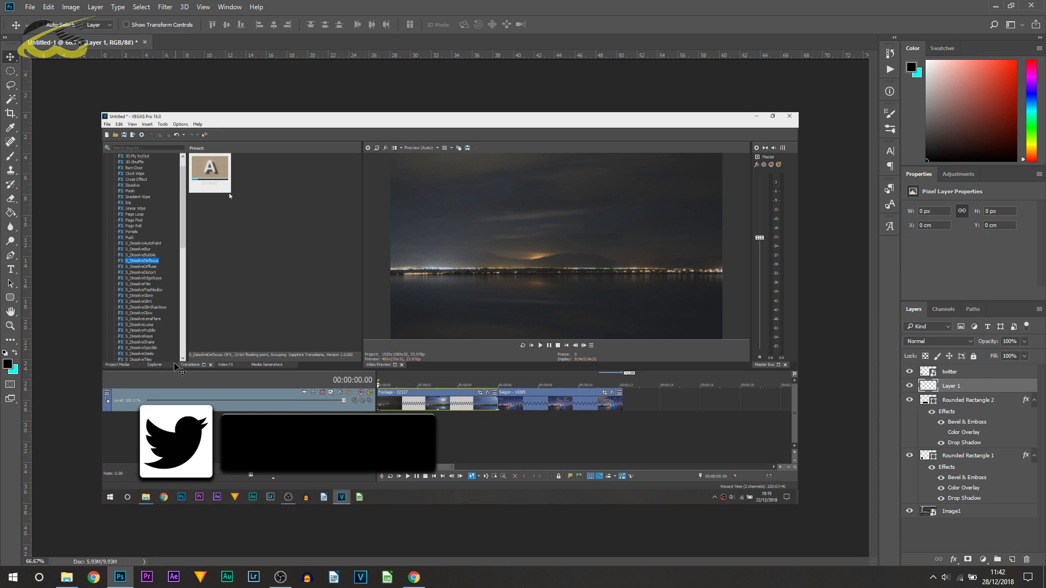
{"action": "left_click", "coordinate": [9, 274]}
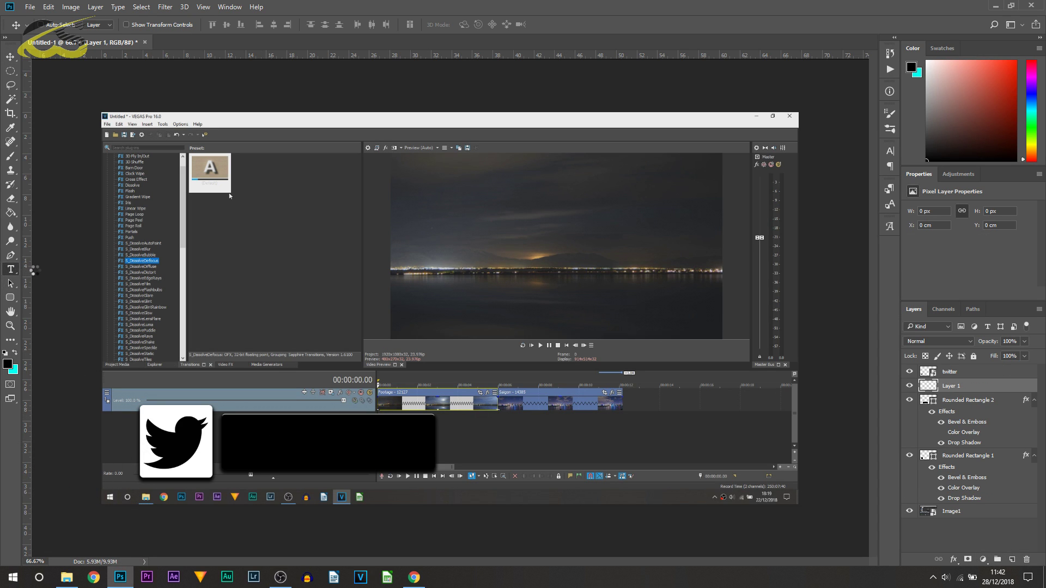
{"action": "left_click", "coordinate": [415, 25]}
{"action": "type", "text": "ffffff"}
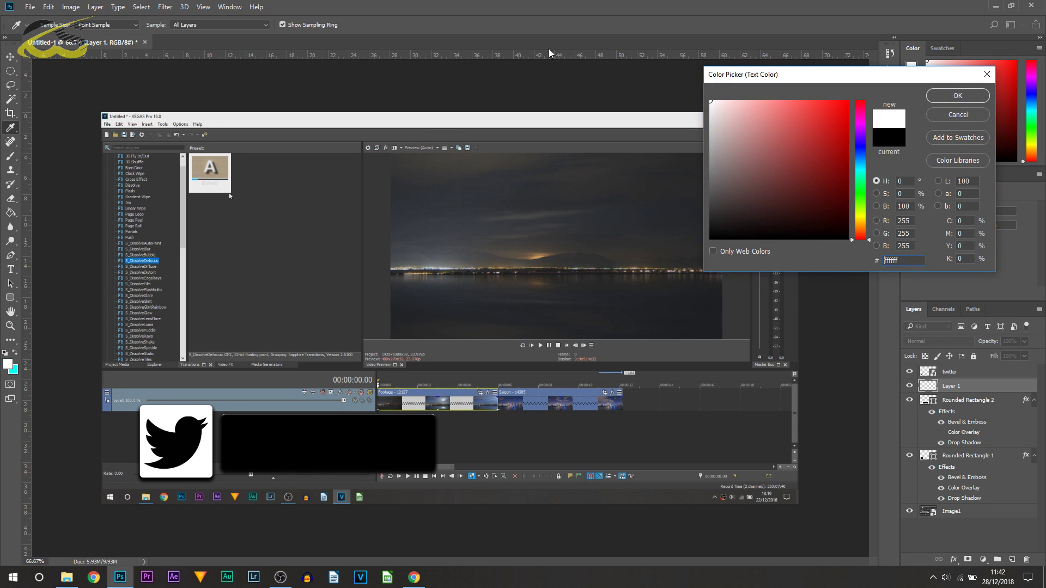
{"action": "key", "text": "Return"}
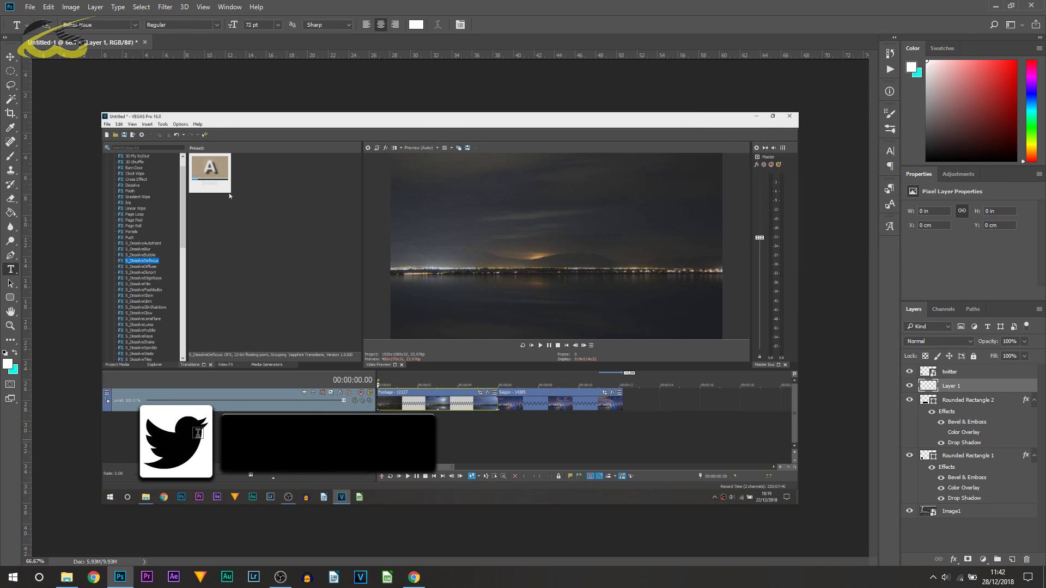
{"action": "left_click_drag", "start_coordinate": [222, 416], "coordinate": [435, 463]}
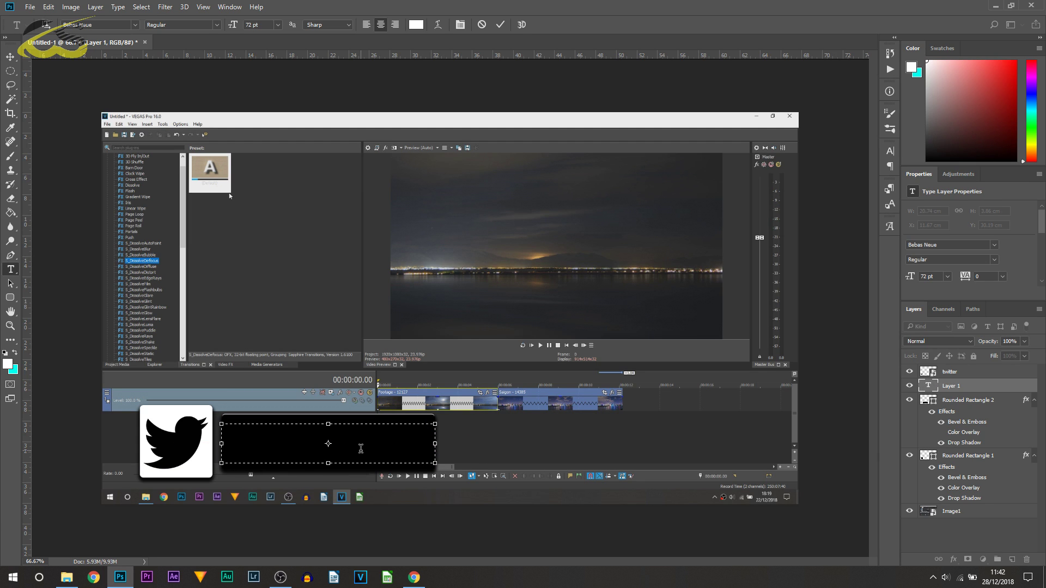
{"action": "type", "text": "@CASU"}
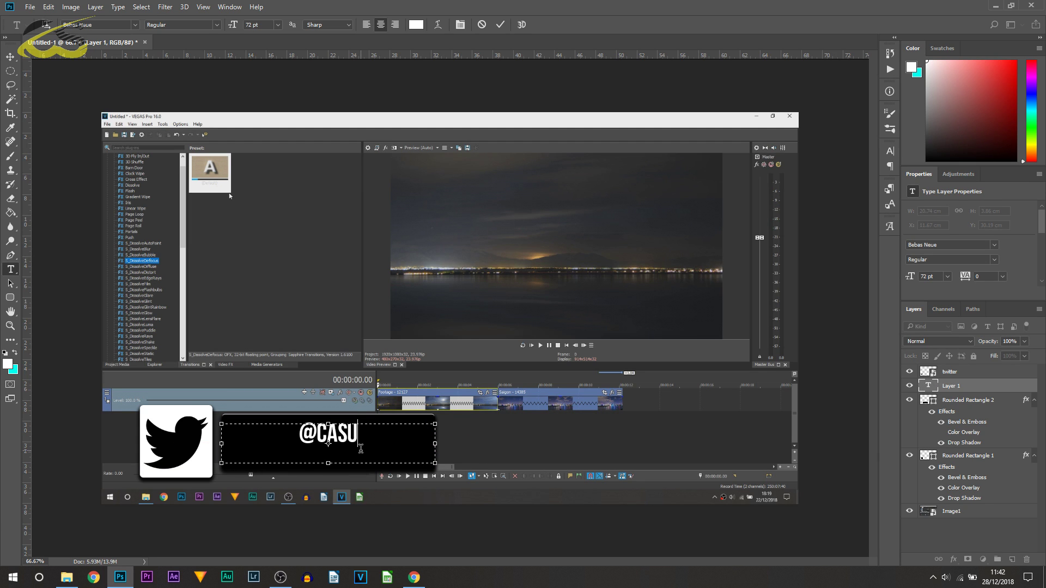
{"action": "type", "text": "ALSAVAGE"}
Enlarge the handle text from 72 to 87 pt and nudge it to sit centred in the bar
{"action": "key", "text": "ctrl+a"}
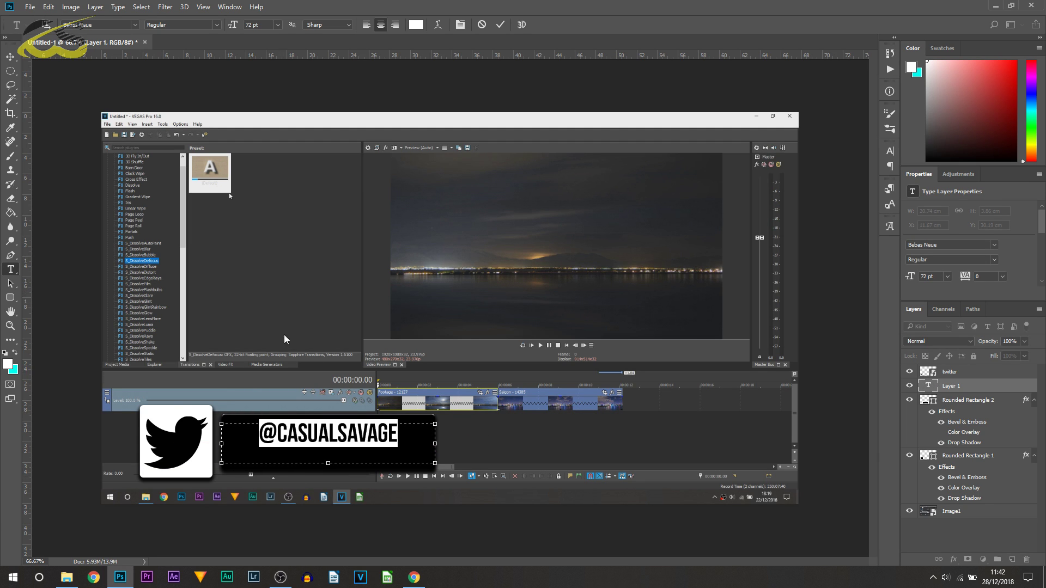
{"action": "left_click_drag", "start_coordinate": [231, 24], "coordinate": [240, 24]}
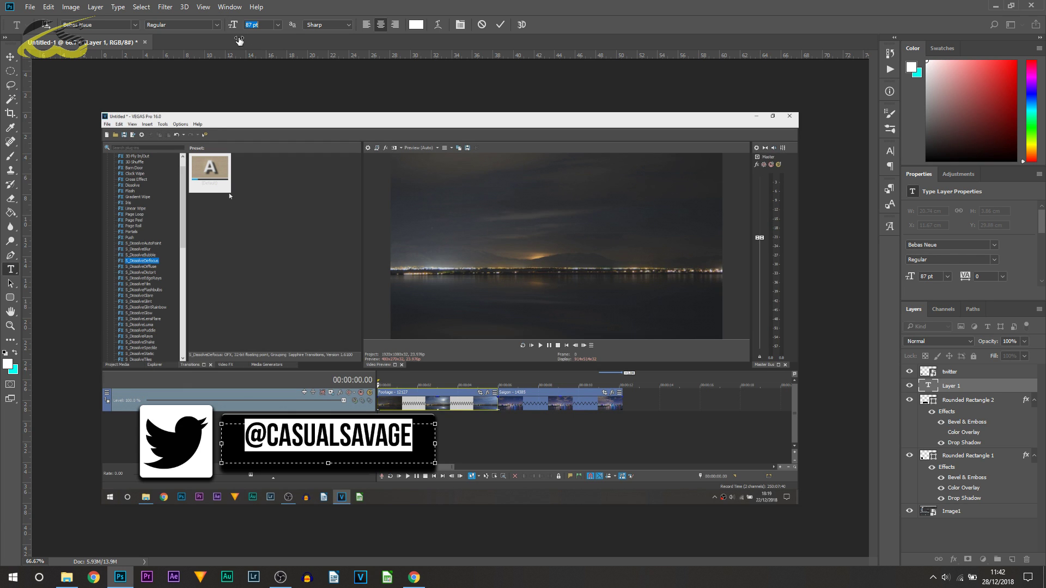
{"action": "left_click", "coordinate": [342, 459]}
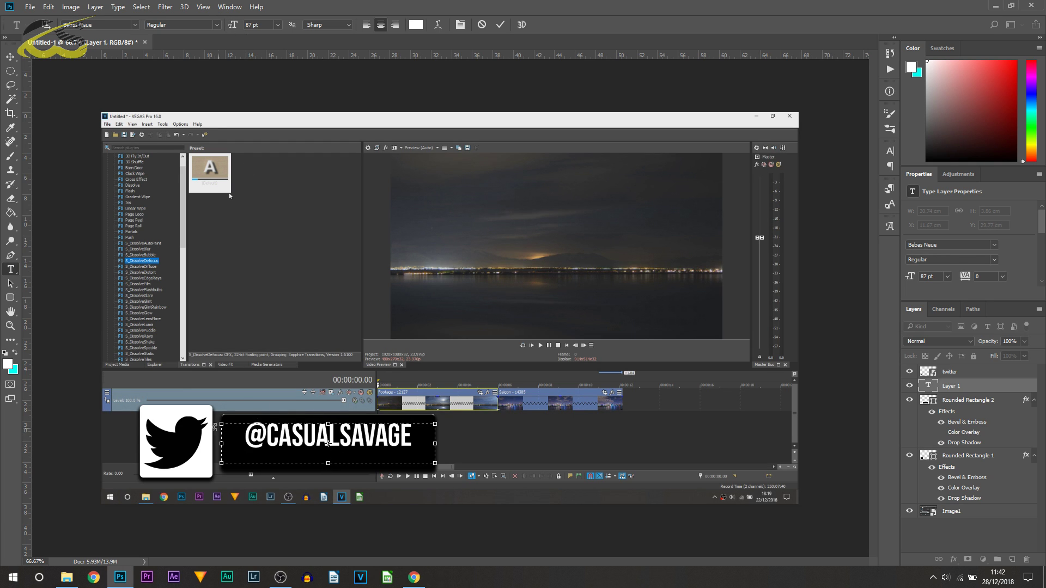
{"action": "left_click_drag", "start_coordinate": [335, 464], "coordinate": [349, 455]}
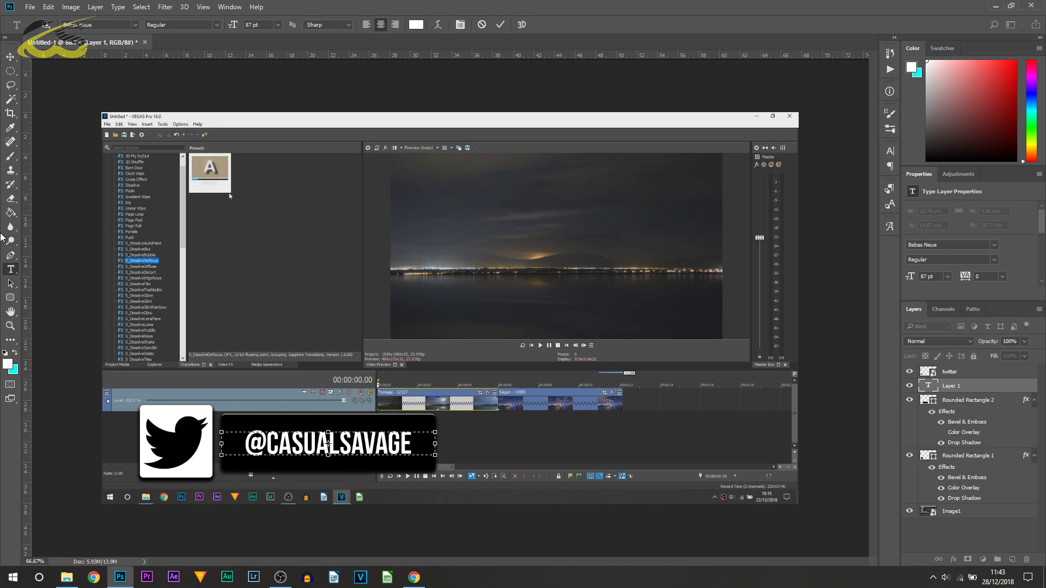
{"action": "left_click", "coordinate": [10, 57]}
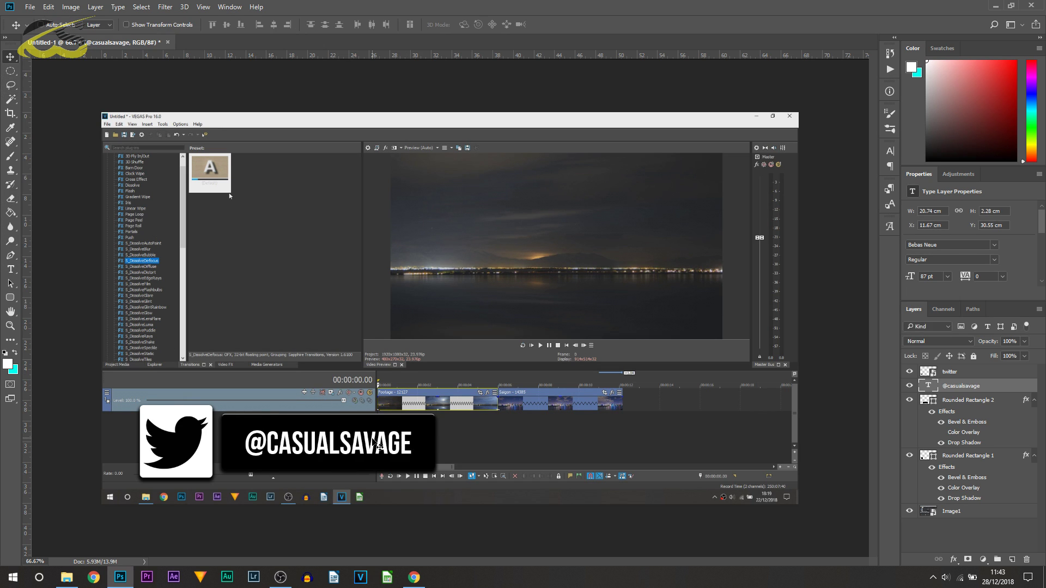
{"action": "left_click_drag", "start_coordinate": [376, 443], "coordinate": [376, 444]}
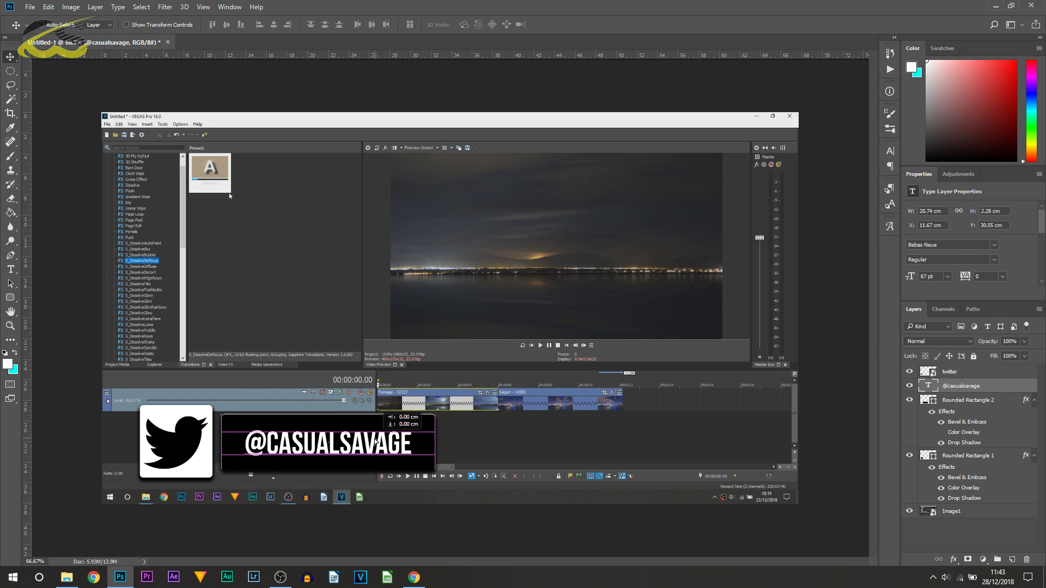
{"action": "scroll", "coordinate": [419, 474], "scroll_direction": "down", "scroll_amount": 3}
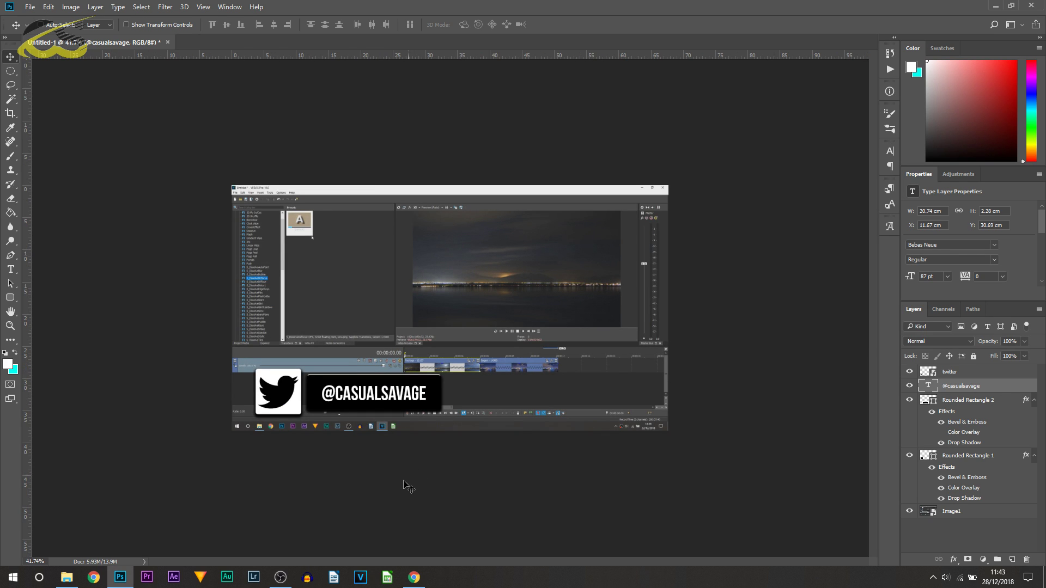
Hide the Image1 video-editor screenshot layer so the banner sits on transparency
{"action": "scroll", "coordinate": [373, 403], "scroll_direction": "up", "scroll_amount": 2}
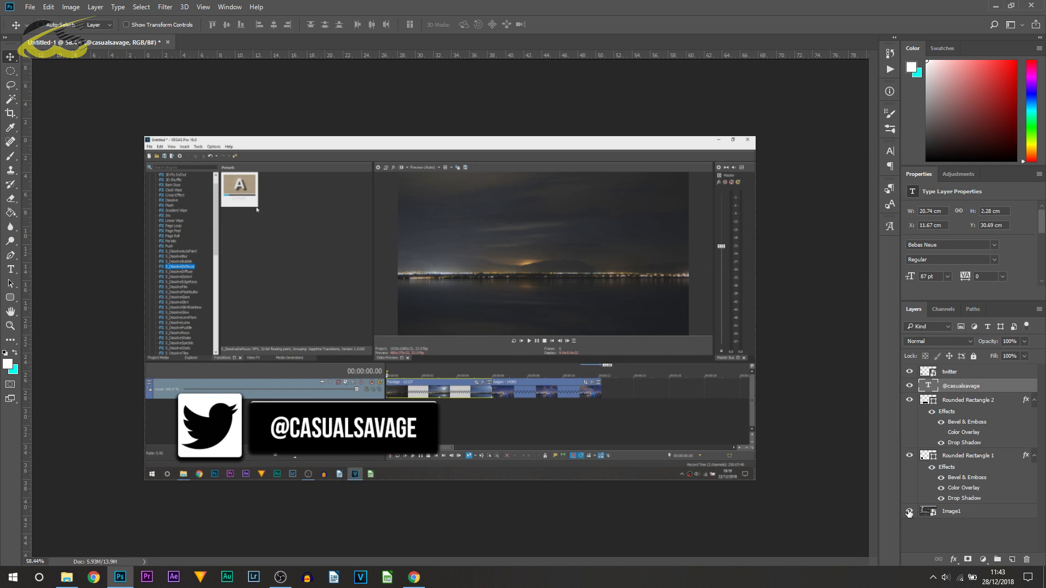
{"action": "left_click", "coordinate": [977, 513]}
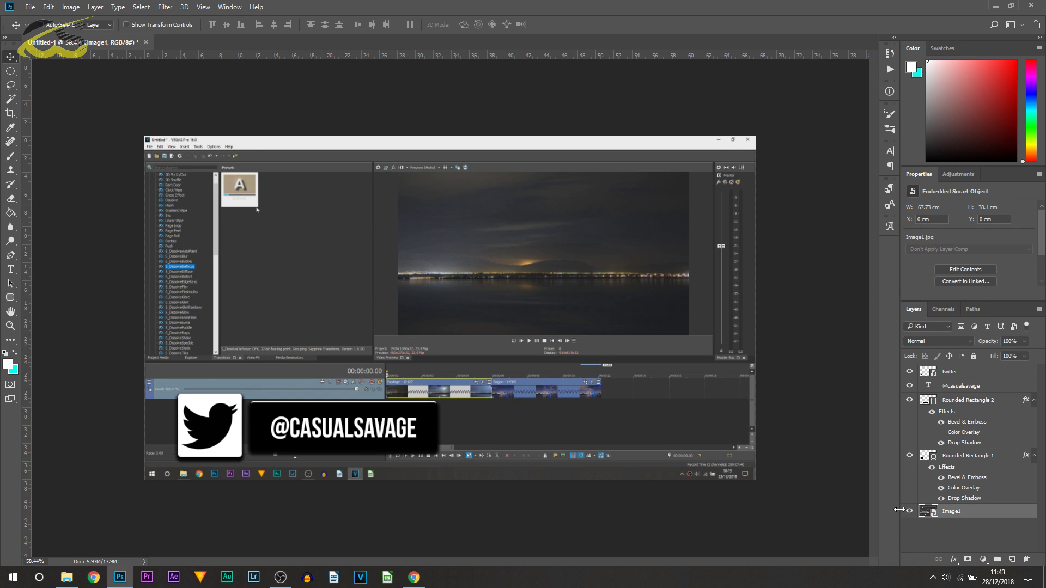
{"action": "left_click", "coordinate": [909, 511]}
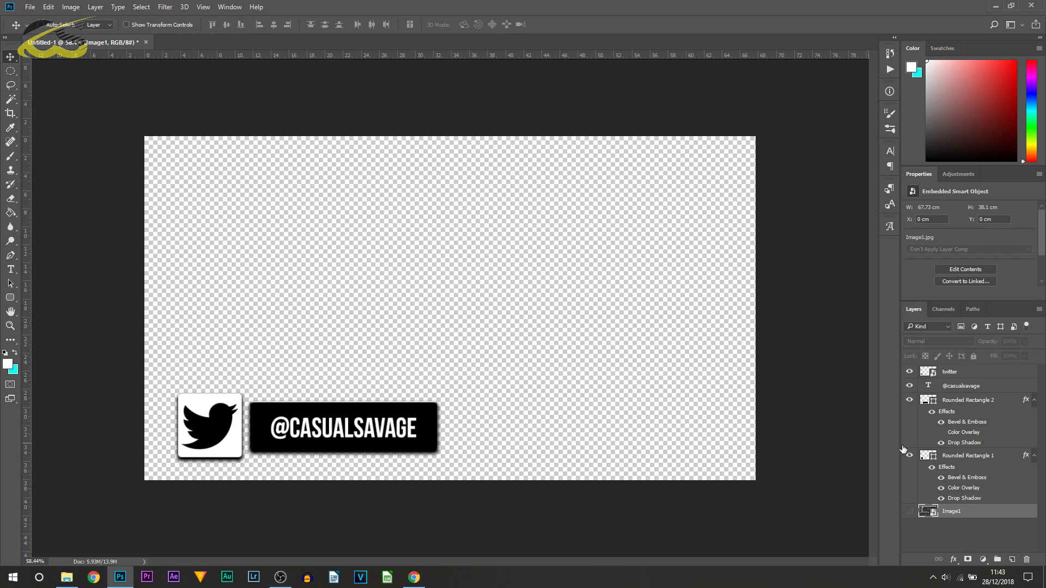
{"action": "left_click", "coordinate": [985, 376]}
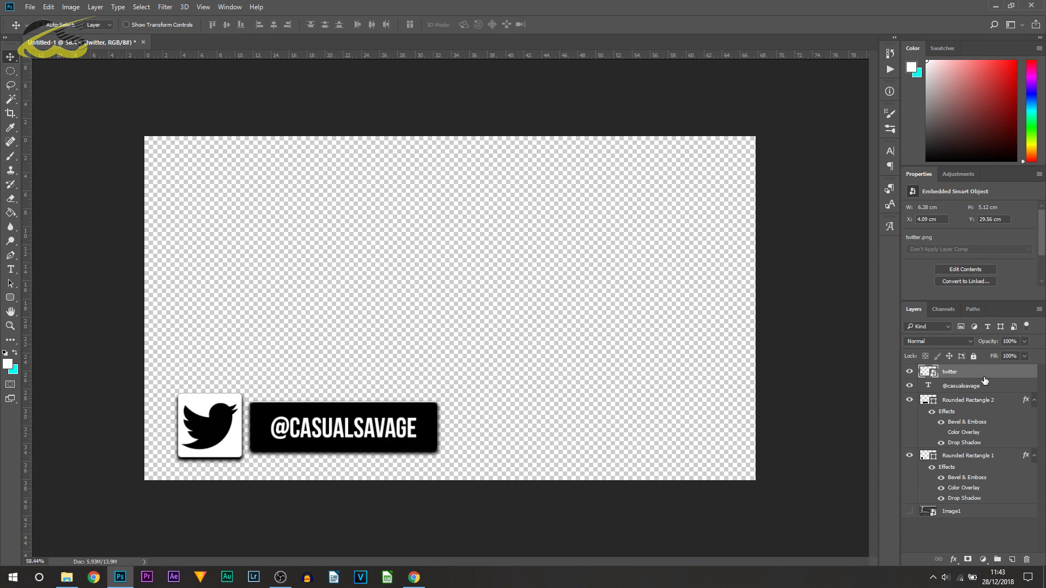
{"action": "left_click", "coordinate": [909, 386]}
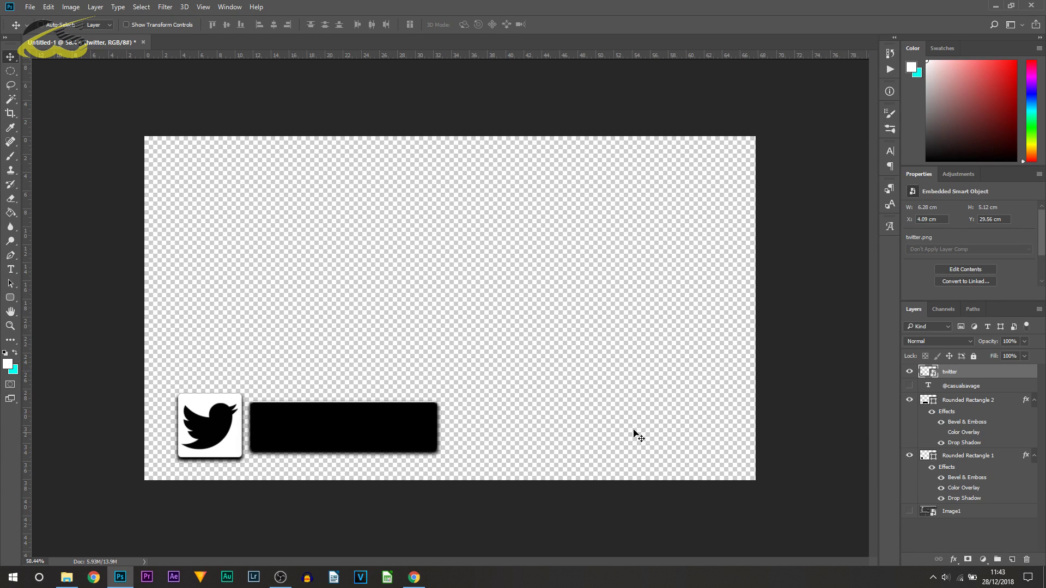
{"action": "left_click", "coordinate": [909, 402]}
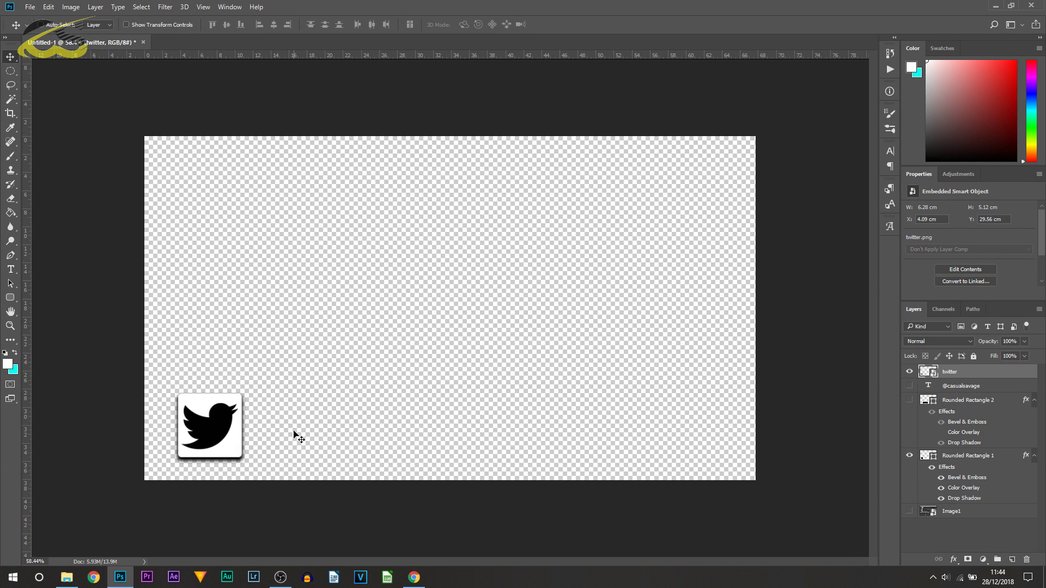
{"action": "left_click", "coordinate": [910, 457]}
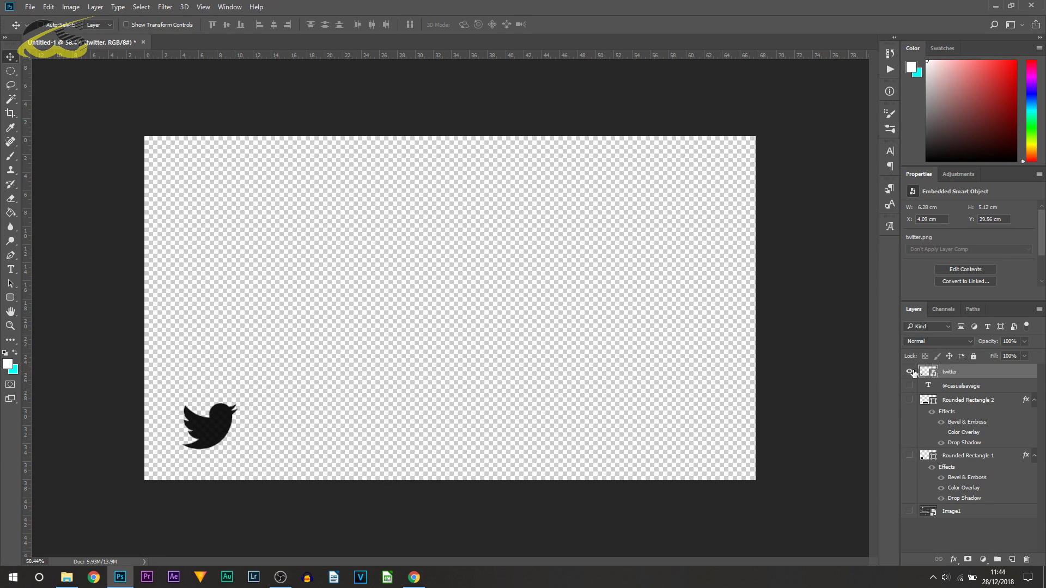
{"action": "left_click", "coordinate": [909, 372]}
{"action": "left_click", "coordinate": [909, 386]}
{"action": "left_click", "coordinate": [908, 401]}
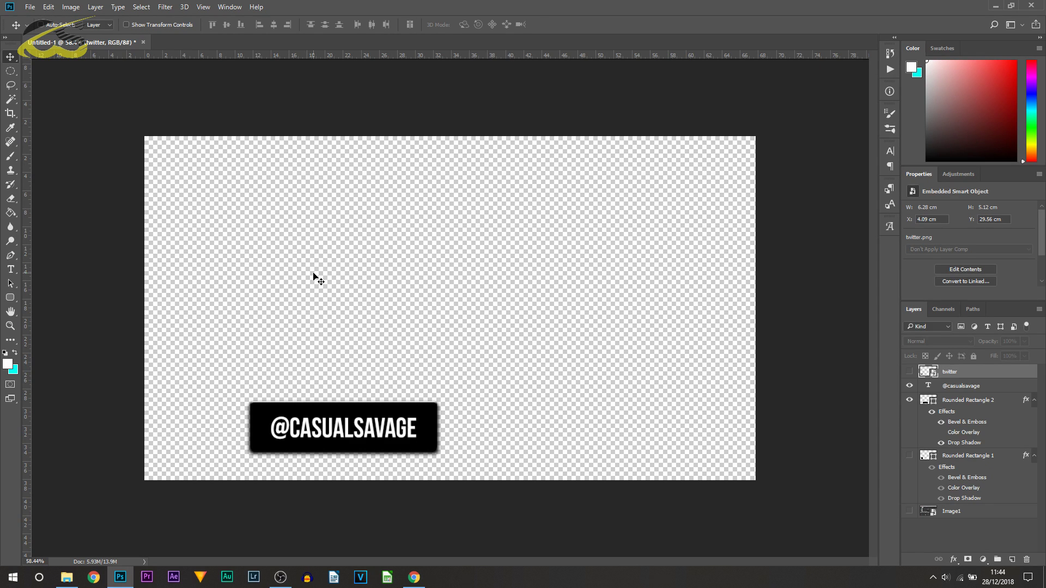
{"action": "left_click", "coordinate": [910, 372]}
{"action": "left_click", "coordinate": [910, 455]}
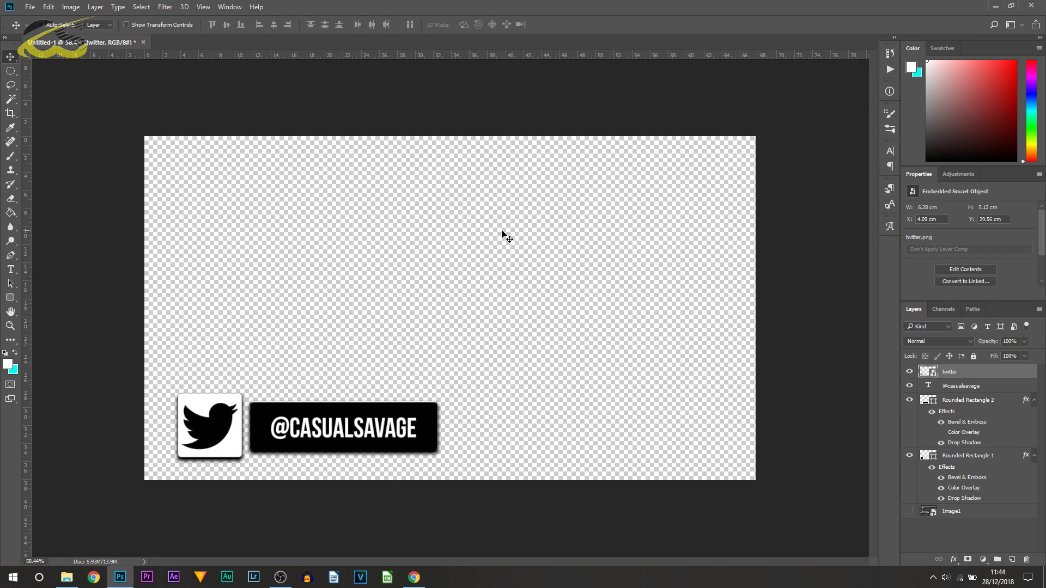
{"action": "left_click", "coordinate": [30, 8]}
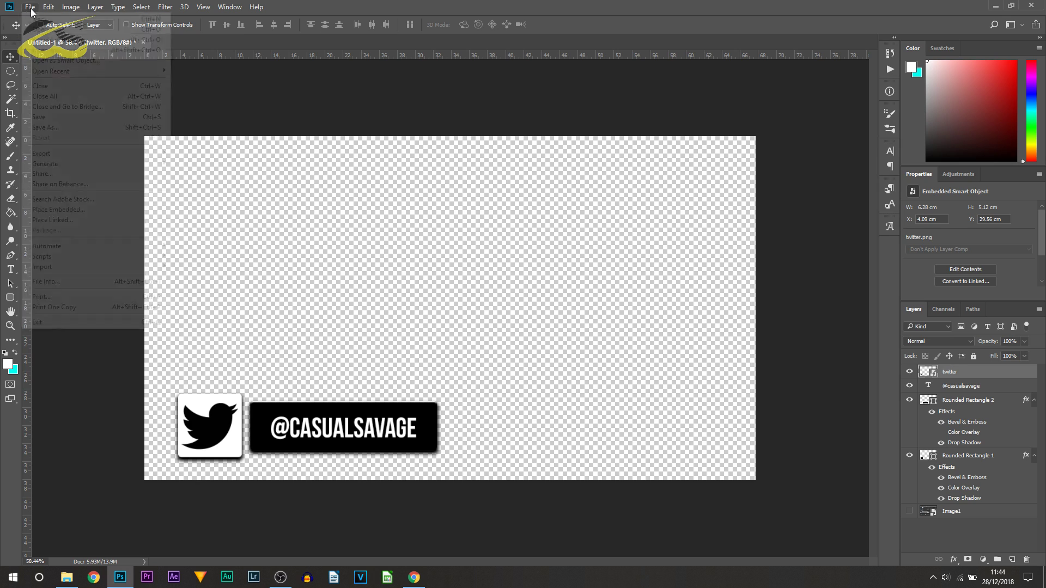
{"action": "left_click", "coordinate": [58, 130]}
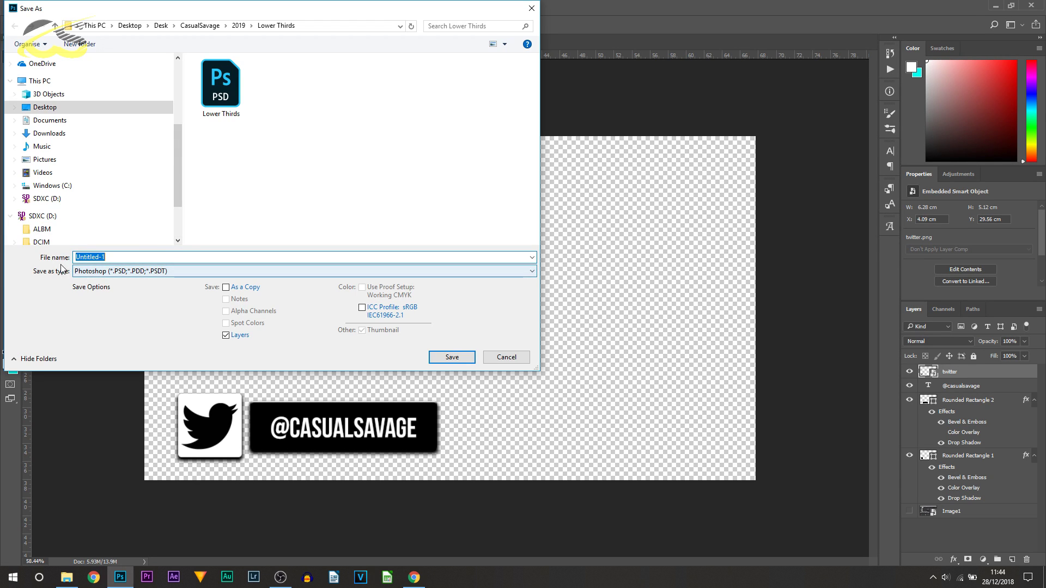
{"action": "left_click", "coordinate": [79, 270]}
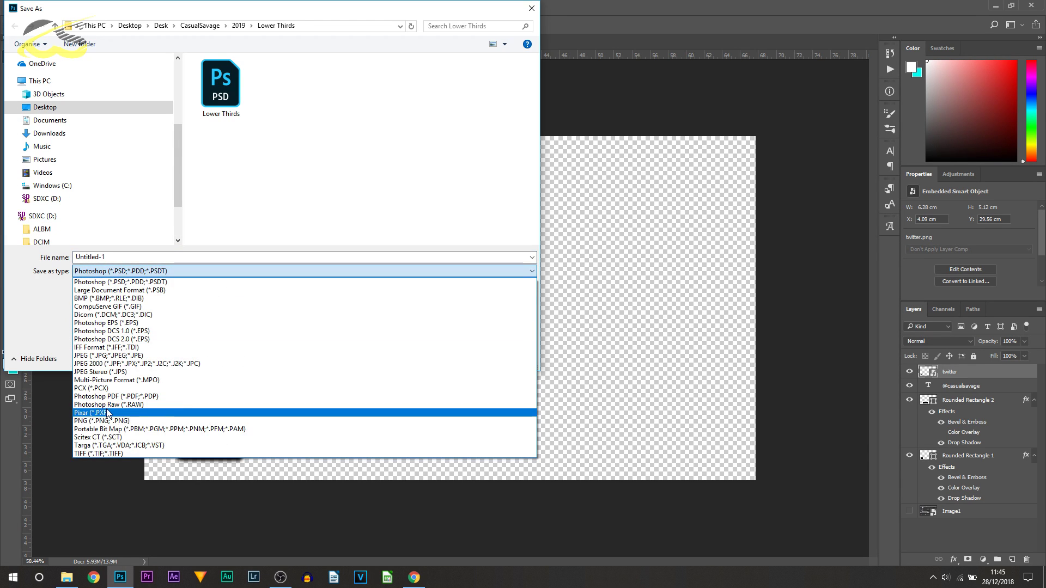
{"action": "left_click", "coordinate": [104, 420]}
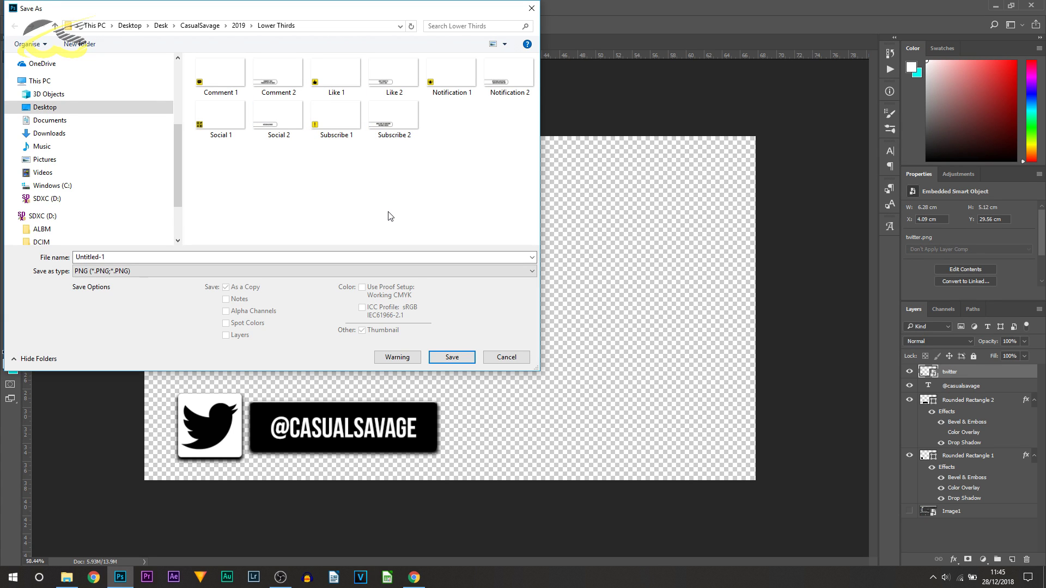
{"action": "left_click", "coordinate": [505, 358]}
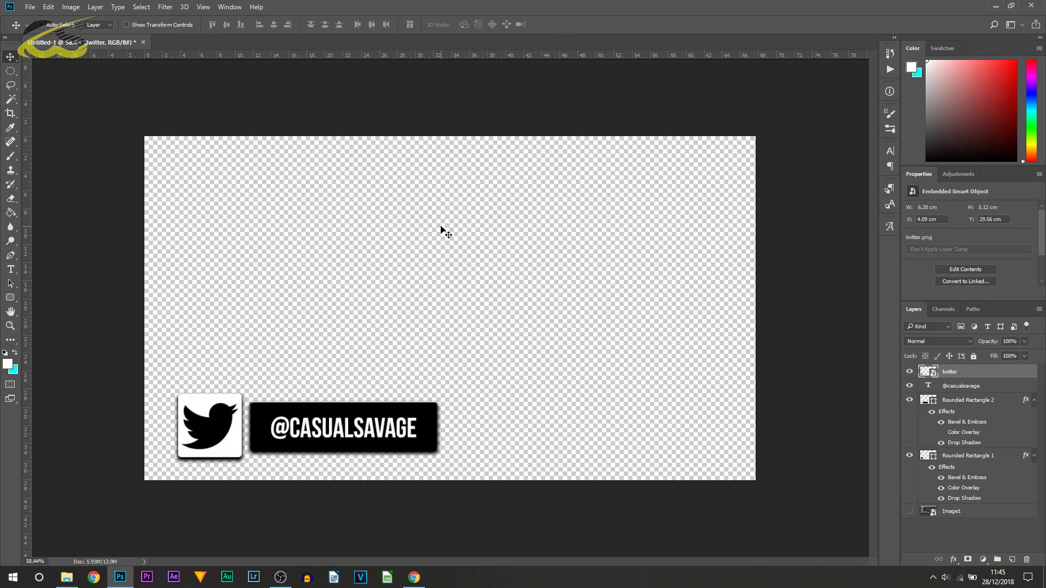